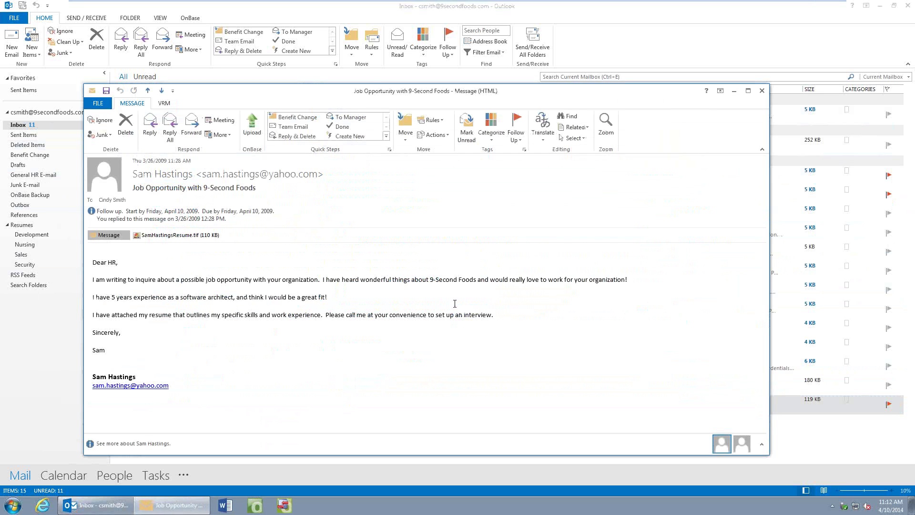
# - View the resume attached to the job opportunity message and close the image viewer
pyautogui.doubleClick(186, 235)
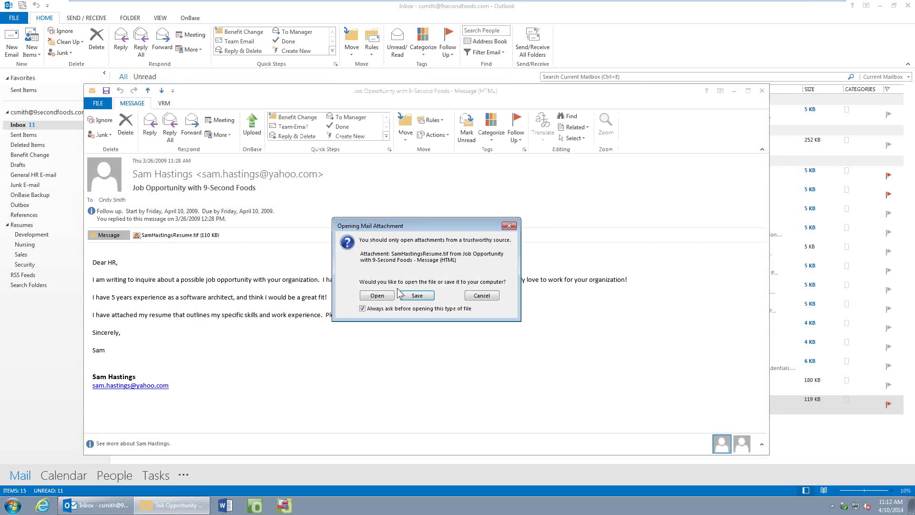
pyautogui.click(385, 302)
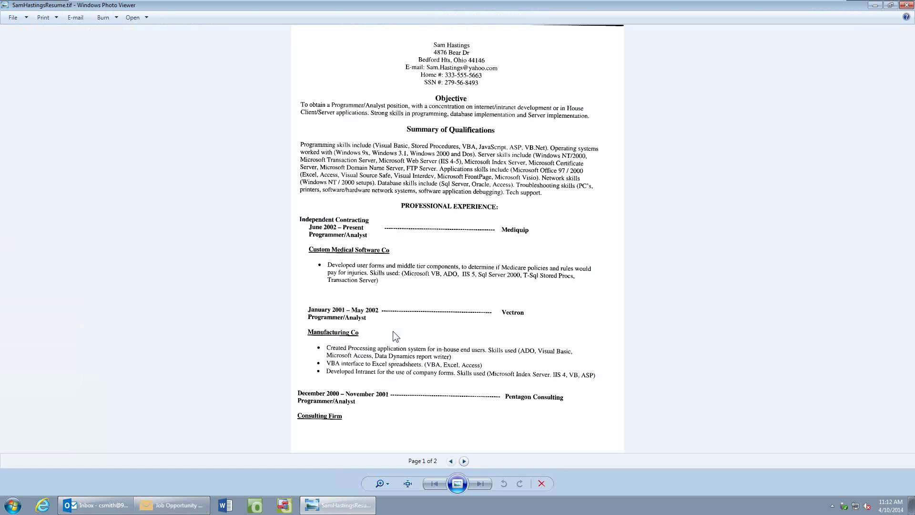
pyautogui.click(907, 5)
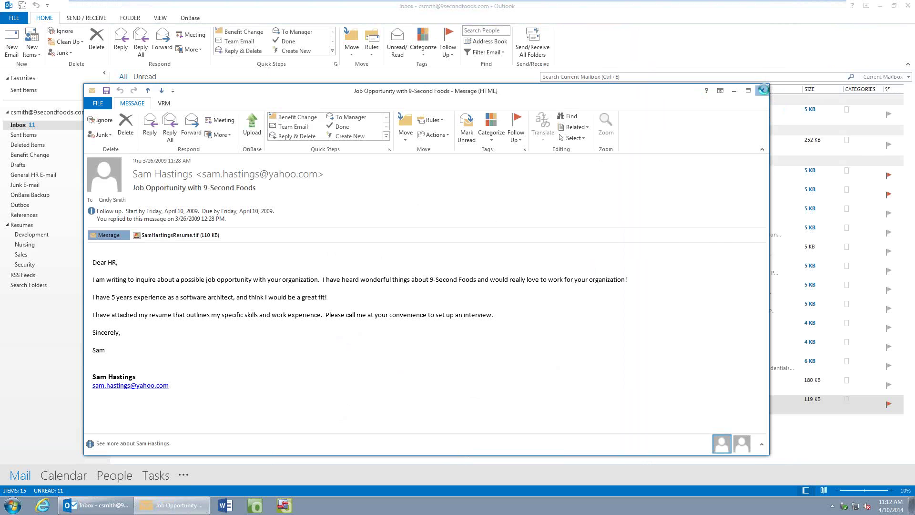
# - Close the job opportunity message and move it from the Inbox into the Development subfolder of Resumes
pyautogui.click(761, 91)
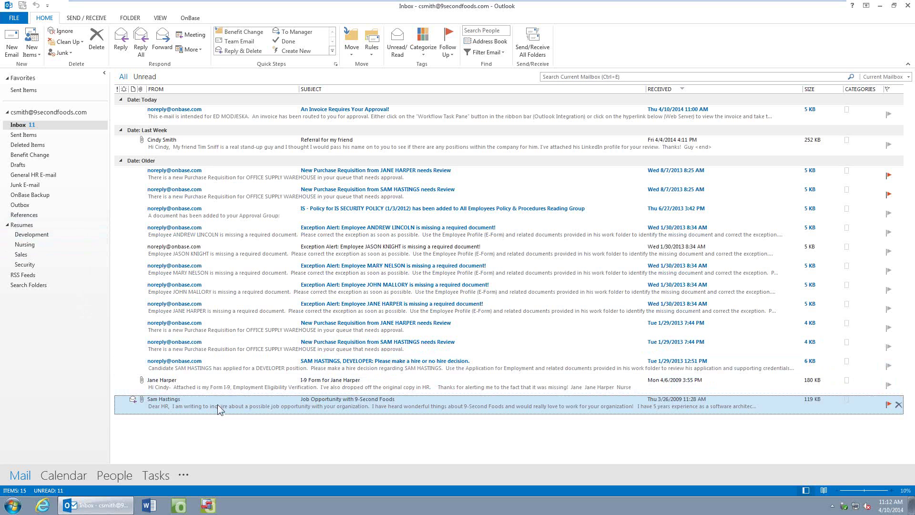
pyautogui.moveTo(217, 404); pyautogui.dragTo(43, 237)
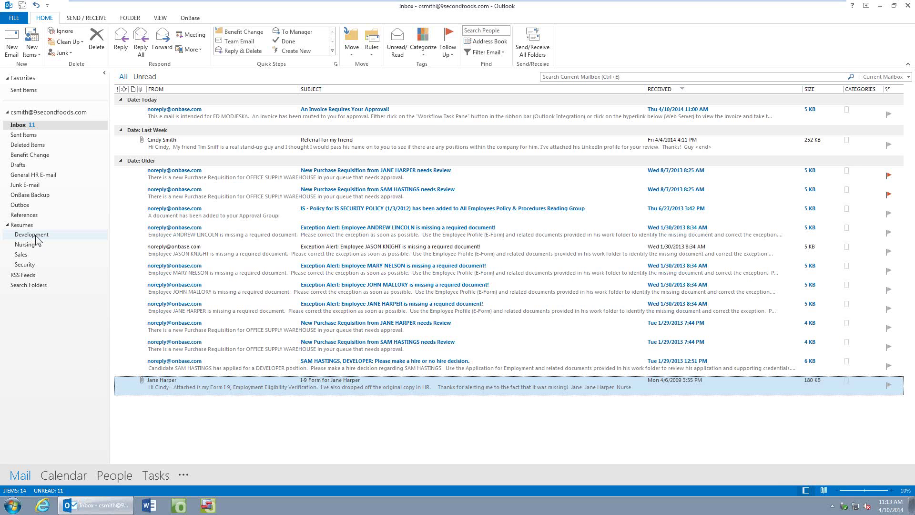
# - Open OnBase document retrieval and select the HR - Resume document type in the Human Resources group
pyautogui.click(189, 19)
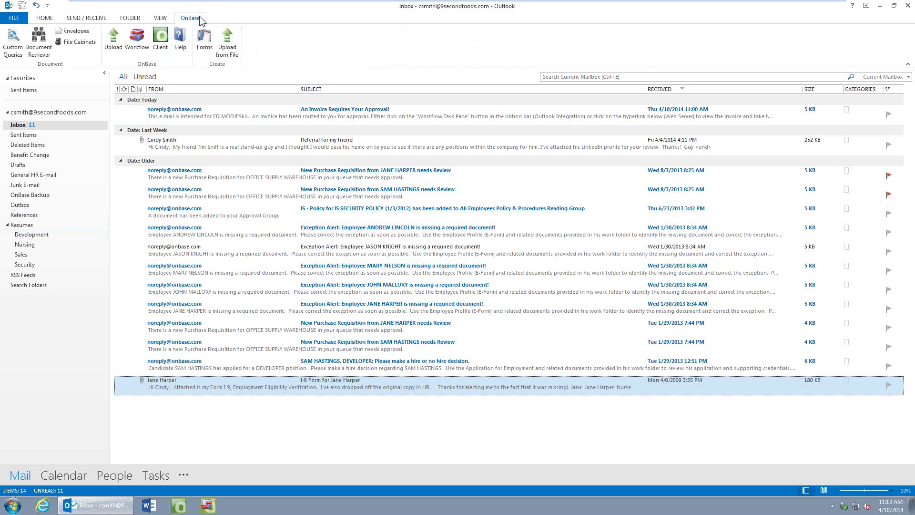
pyautogui.click(38, 42)
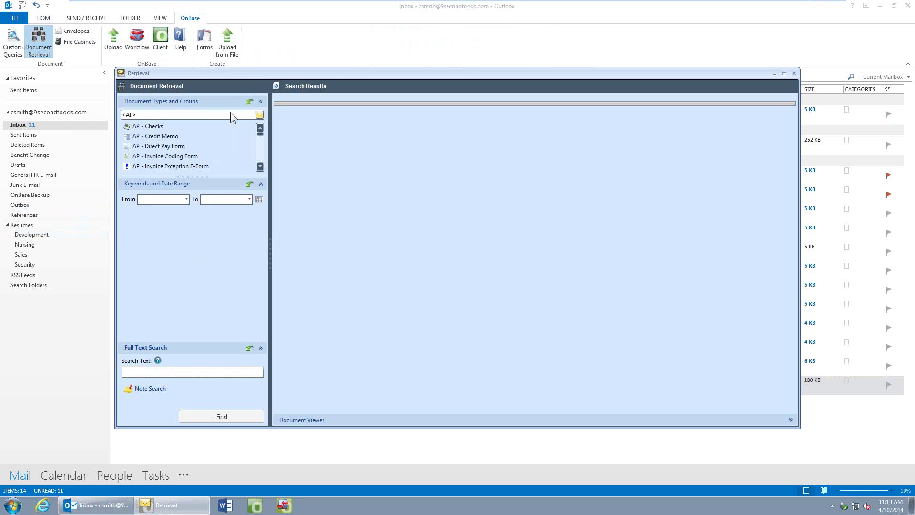
pyautogui.click(230, 115)
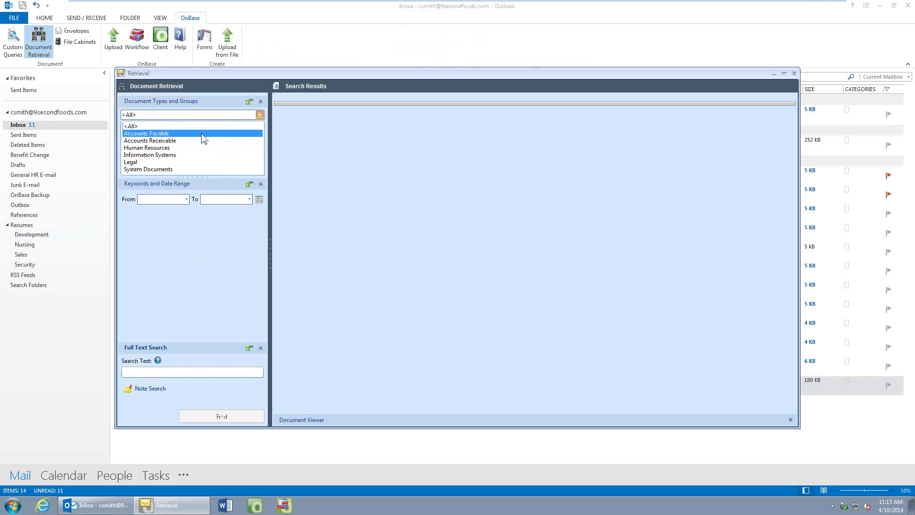
pyautogui.click(190, 146)
pyautogui.scroll(-4, 253, 151)
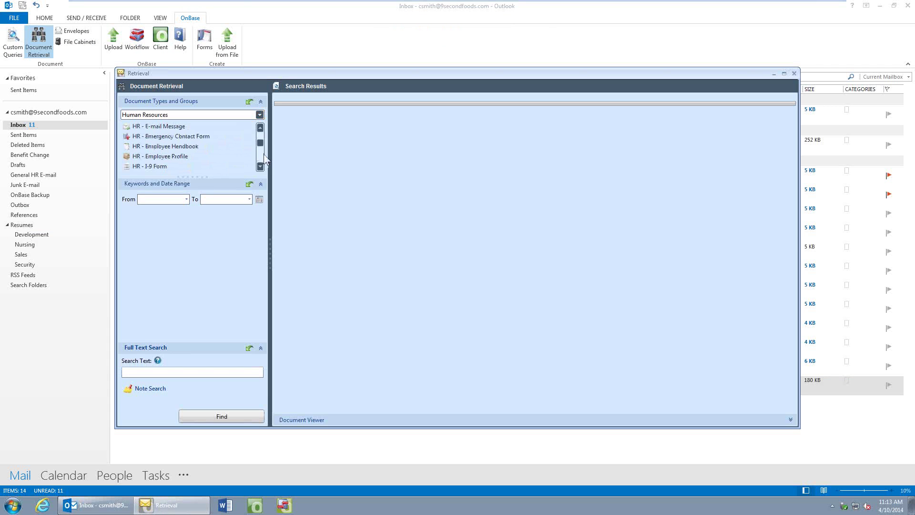
pyautogui.scroll(-2, 262, 162)
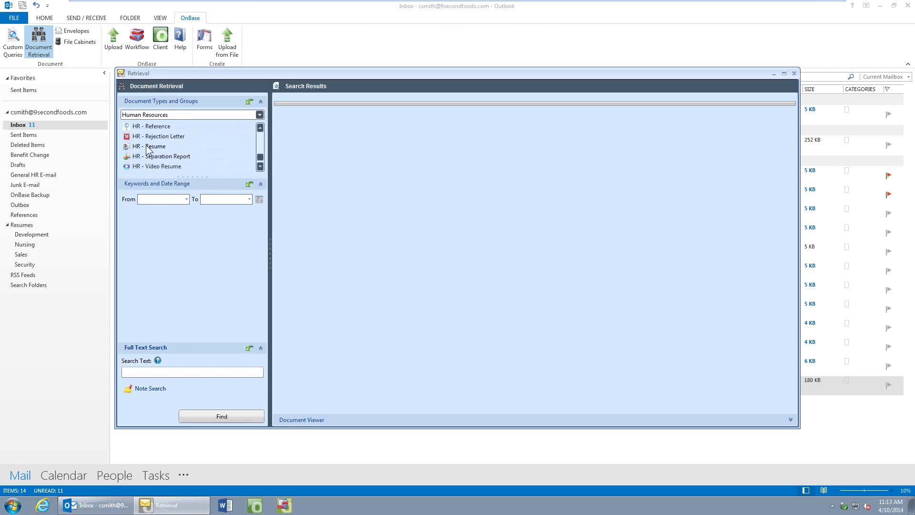
pyautogui.click(148, 145)
# - Search for resumes by the applicant's first name with a * wildcard and show the found resume in the Document Viewer
pyautogui.click(170, 227)
pyautogui.write('SAM*')
pyautogui.click(223, 417)
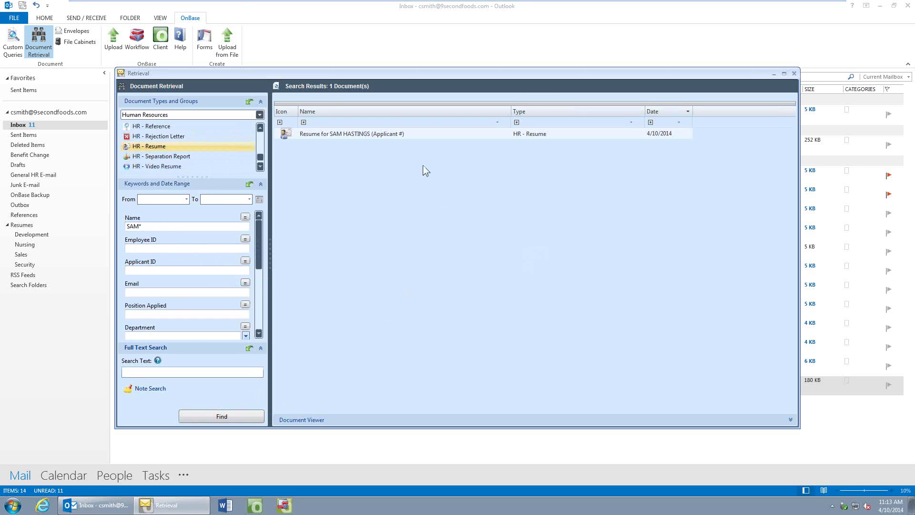
pyautogui.click(389, 134)
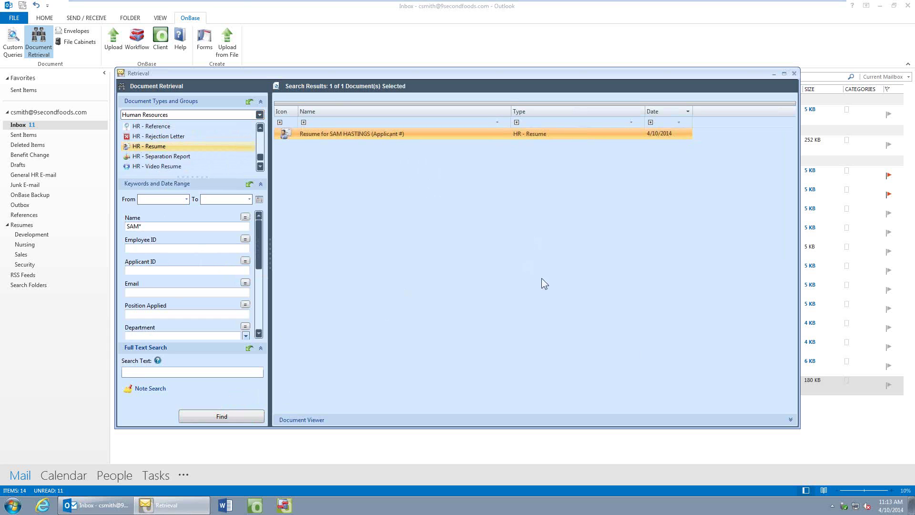
pyautogui.click(791, 420)
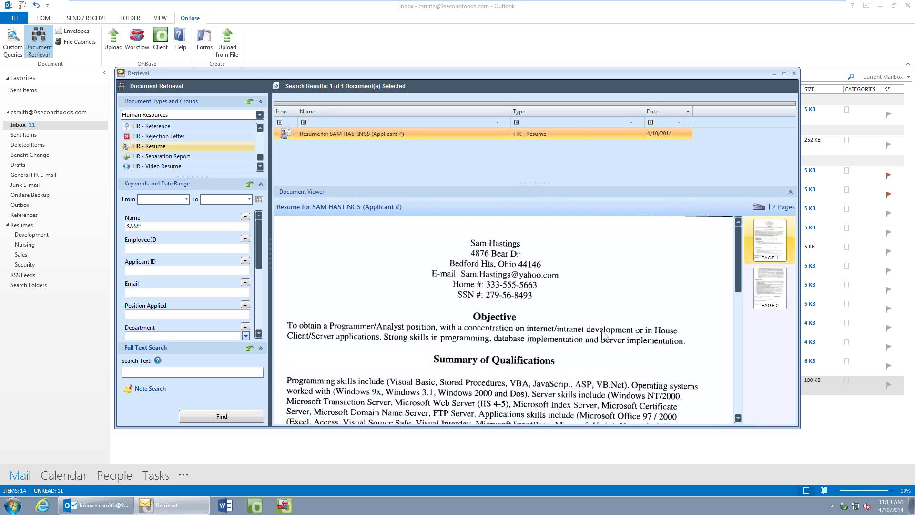
# - Review all the keywords stored on the retrieved resume, including the mail fields, and close the keyword view
pyautogui.rightClick(515, 265)
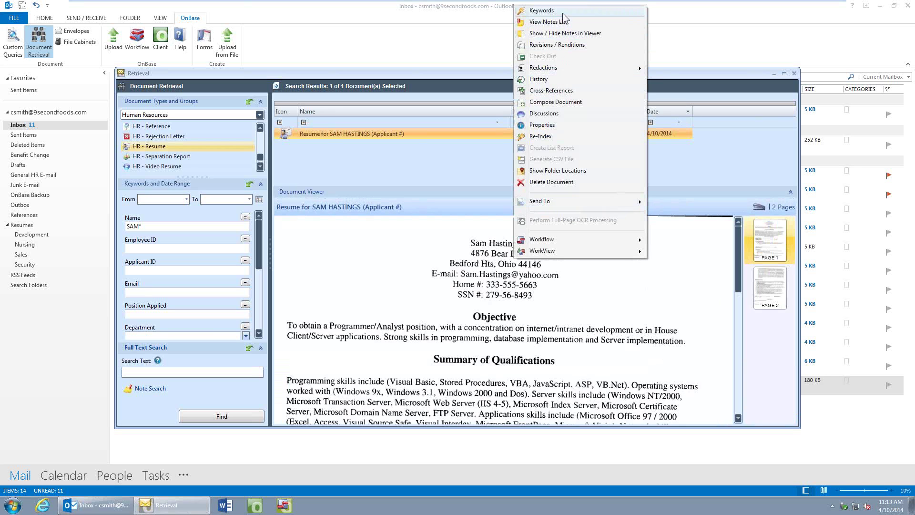
pyautogui.click(544, 11)
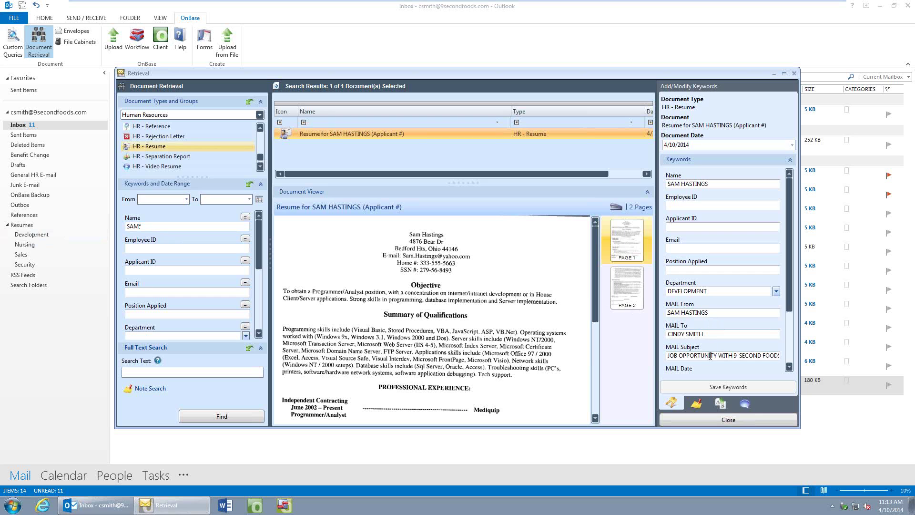
pyautogui.moveTo(790, 305); pyautogui.dragTo(790, 372)
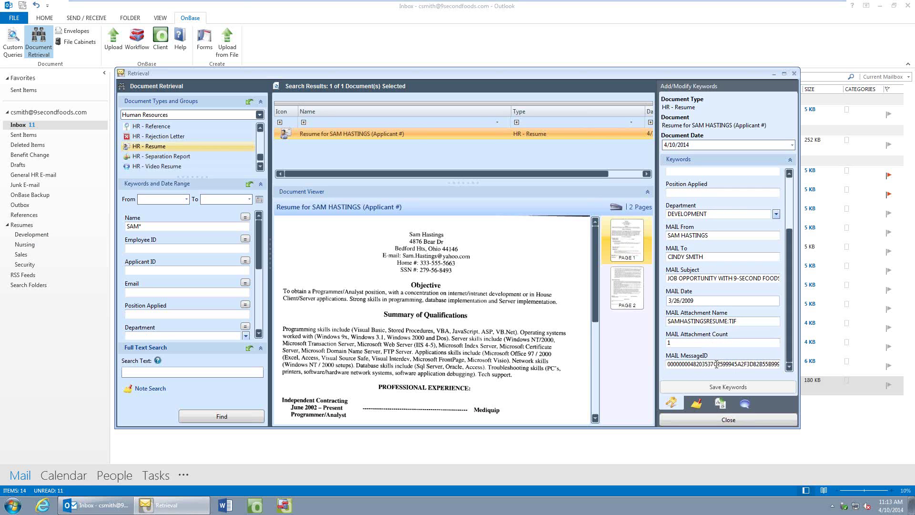
pyautogui.click(724, 422)
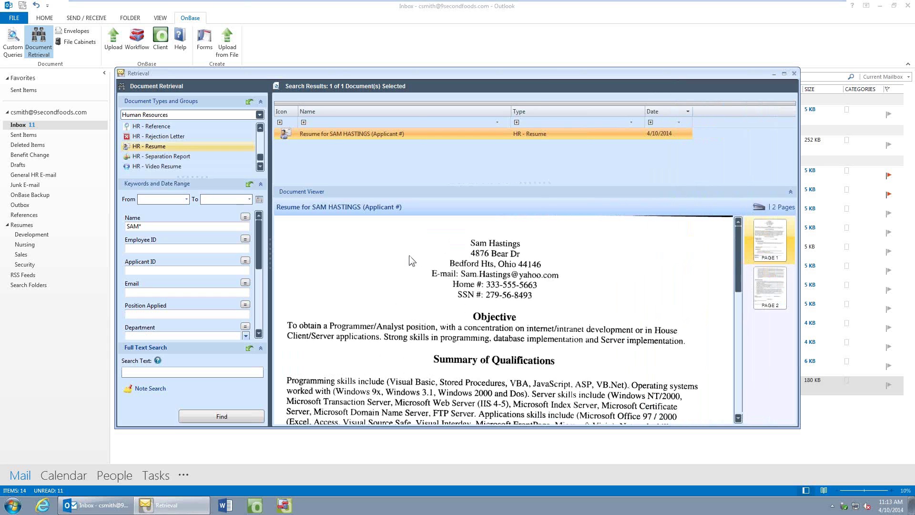
# - Check the creation entry in the resume's document history, and close the history and retrieval windows
pyautogui.rightClick(411, 258)
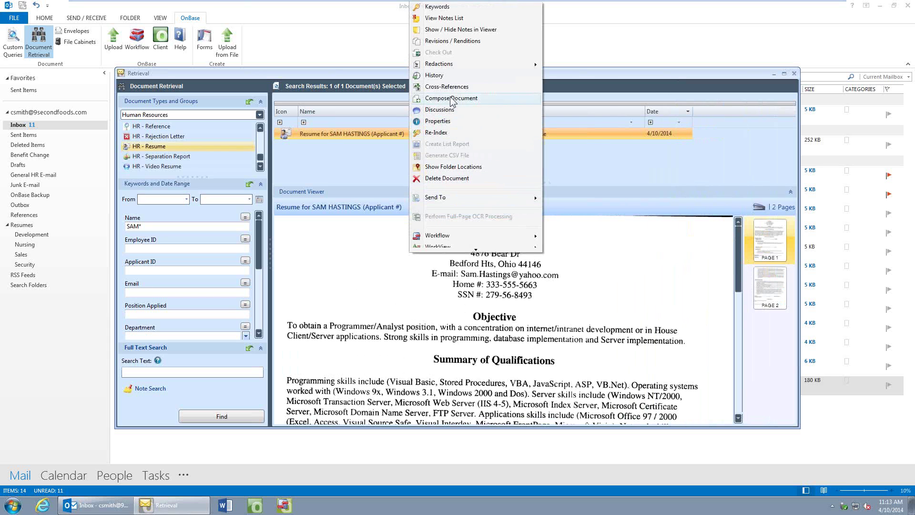
pyautogui.click(450, 76)
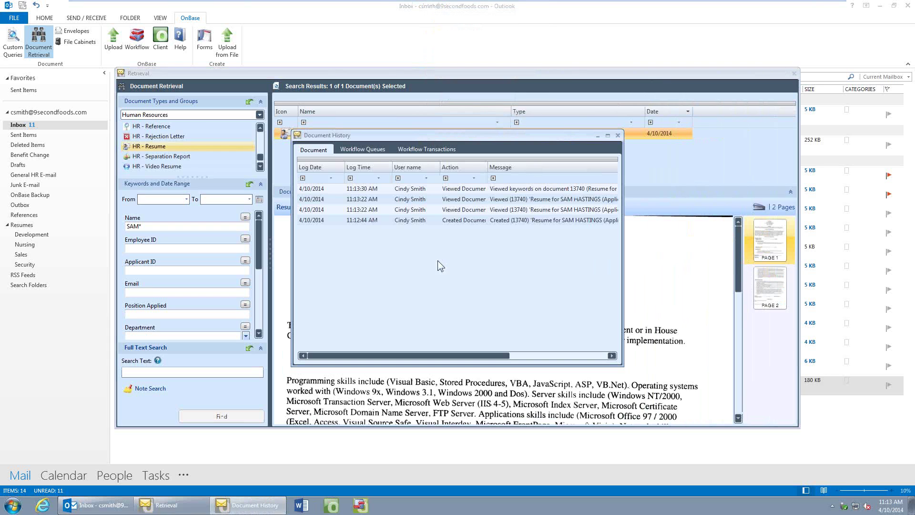
pyautogui.click(376, 220)
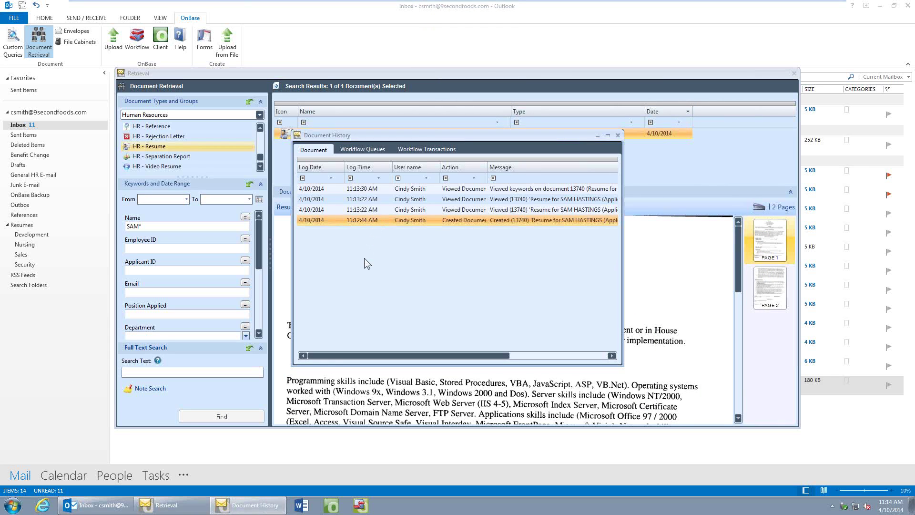
pyautogui.click(618, 136)
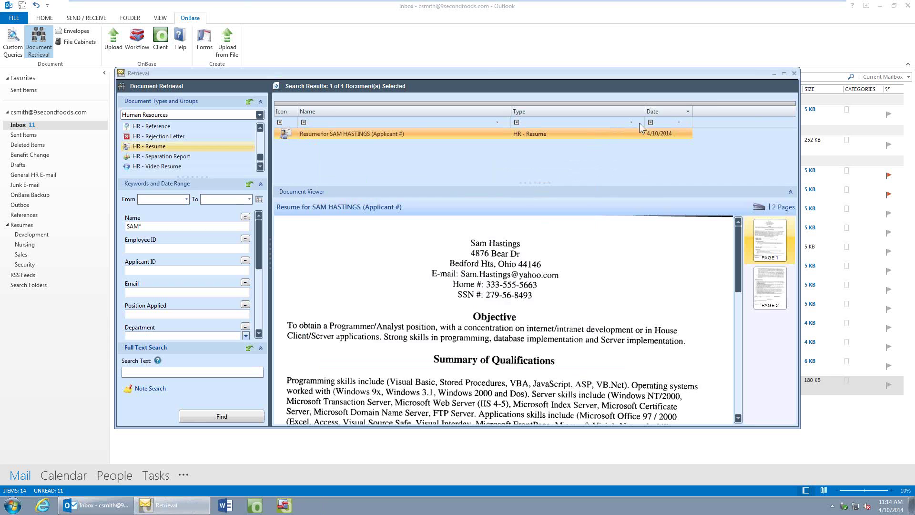
pyautogui.click(794, 73)
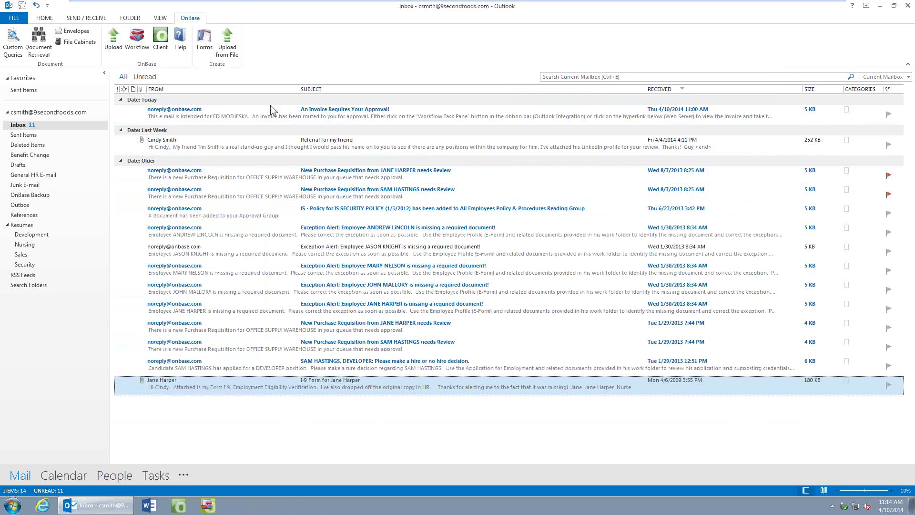
# - Configure the General HR E-mail folder to archive messages and attachments and to move messages on arrival
pyautogui.rightClick(31, 177)
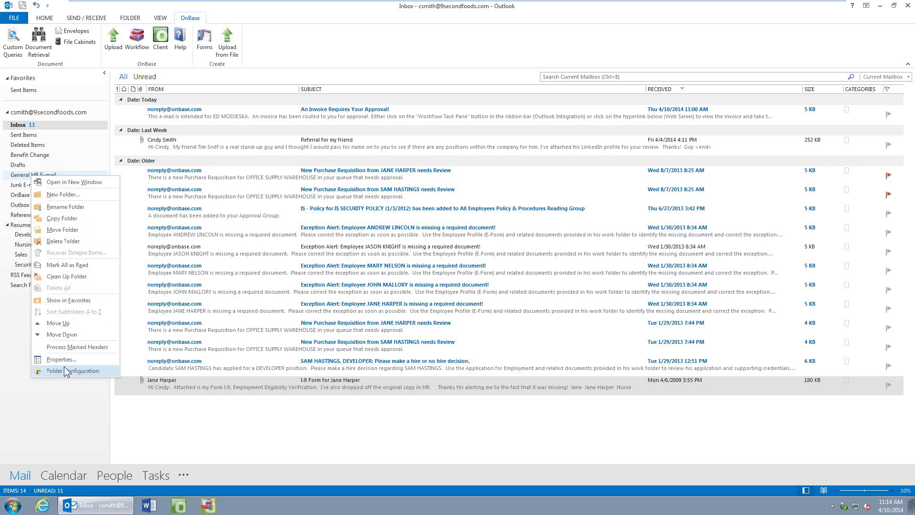
pyautogui.click(95, 374)
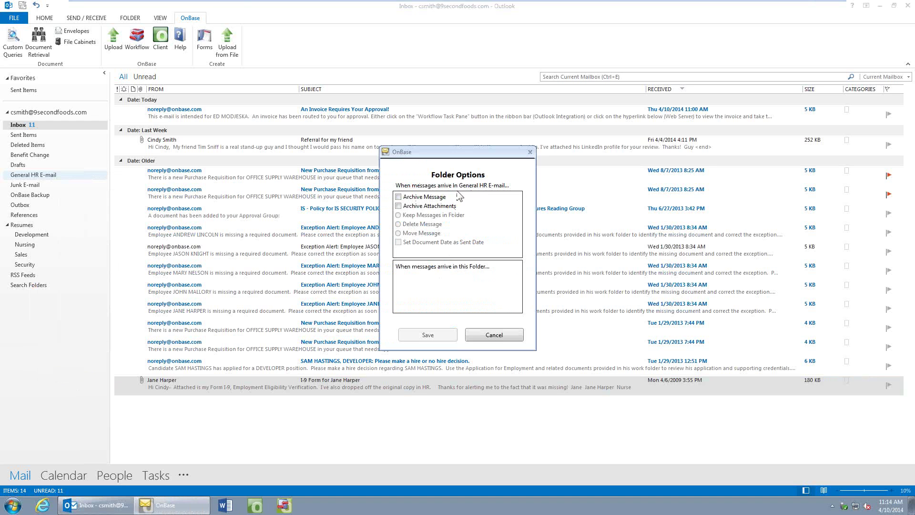
pyautogui.click(399, 197)
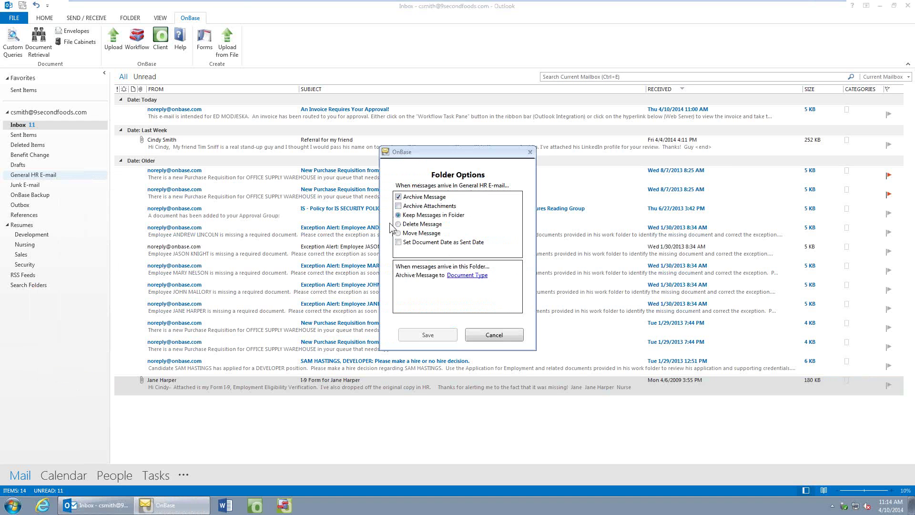
pyautogui.click(399, 206)
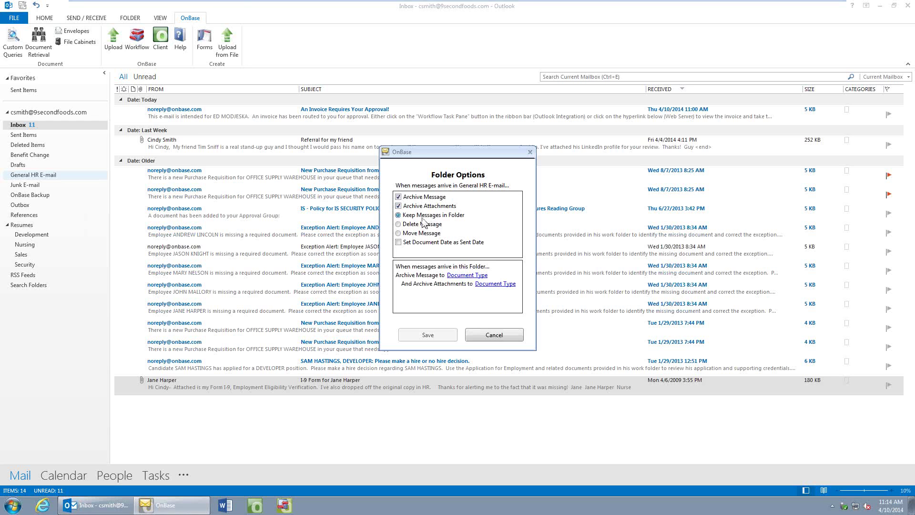
pyautogui.click(398, 233)
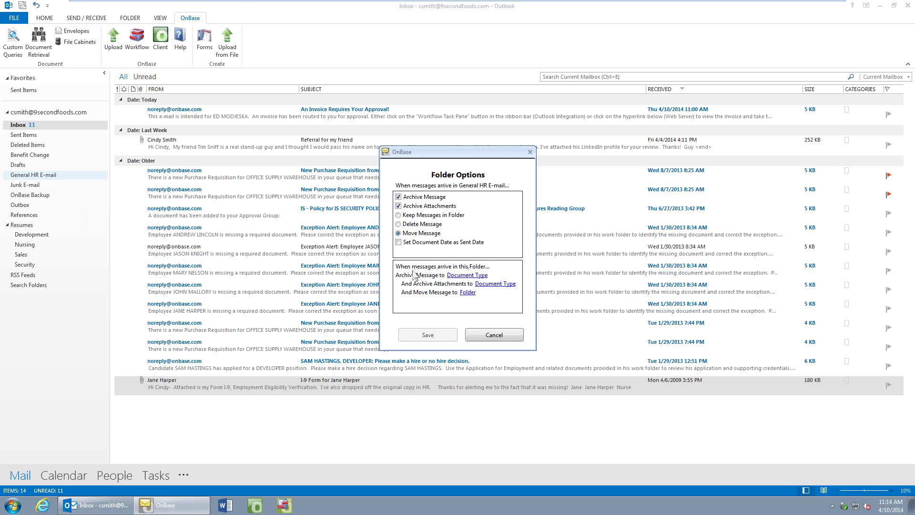
# - Set messages to archive to the Human Resources document type group as the HR - E-mail Message document type
pyautogui.click(463, 277)
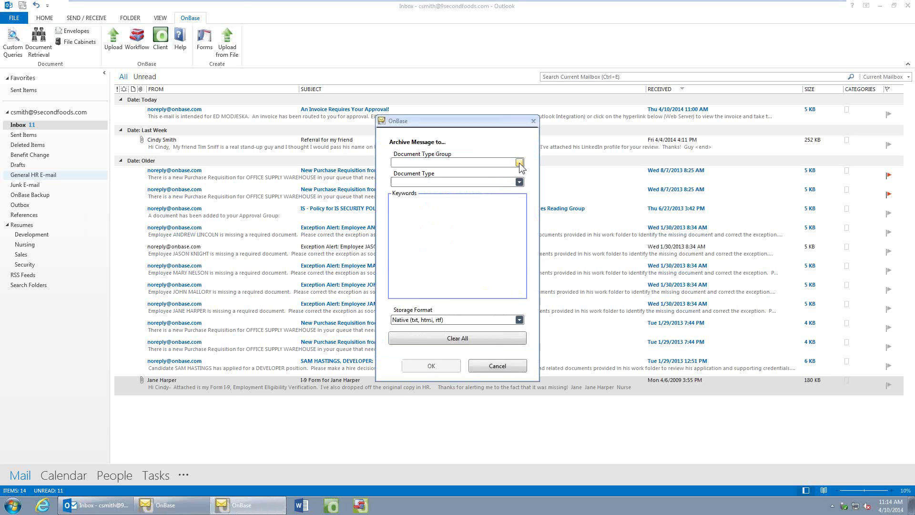
pyautogui.click(520, 163)
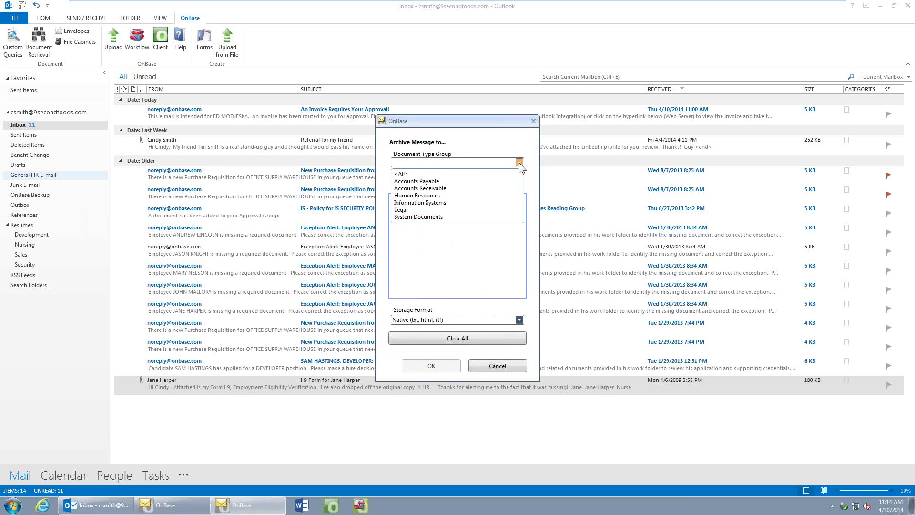
pyautogui.click(431, 195)
pyautogui.click(466, 182)
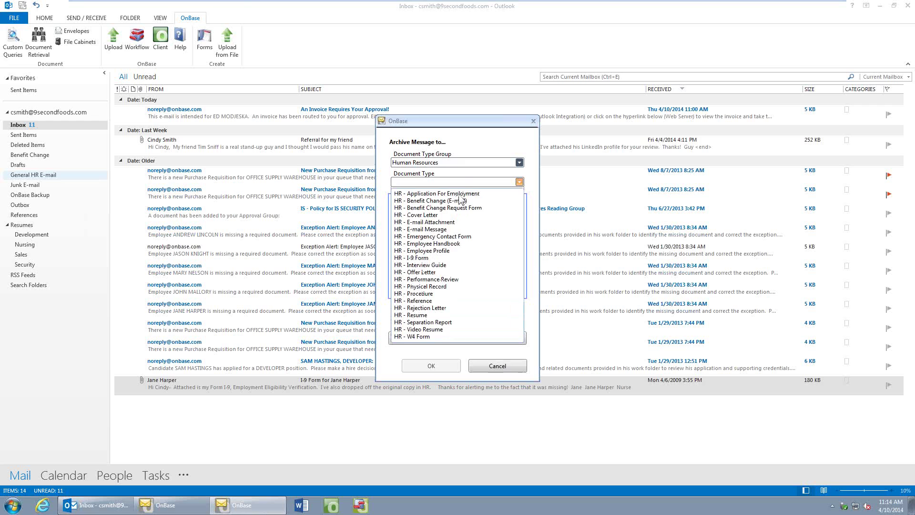
pyautogui.click(445, 229)
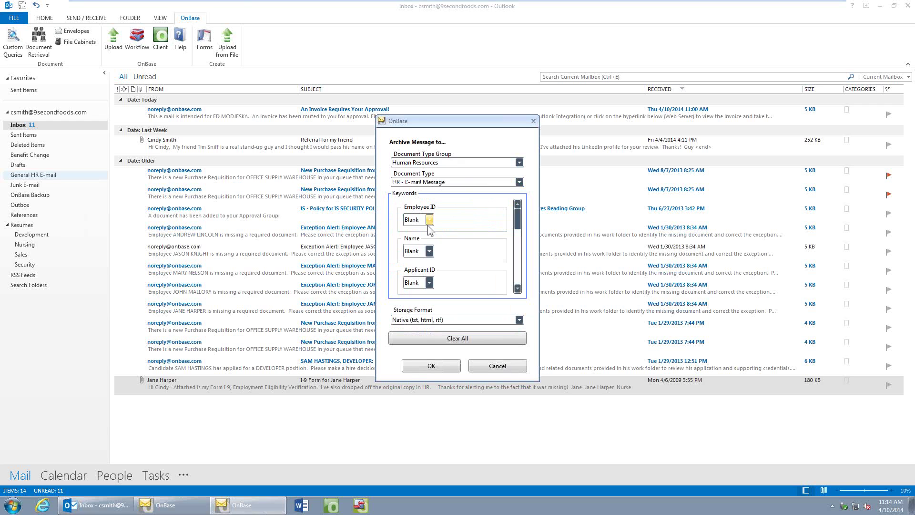
# - Map the Name keyword to the From ( Display Name ) message property
pyautogui.scroll(-2, 518, 222)
pyautogui.click(430, 218)
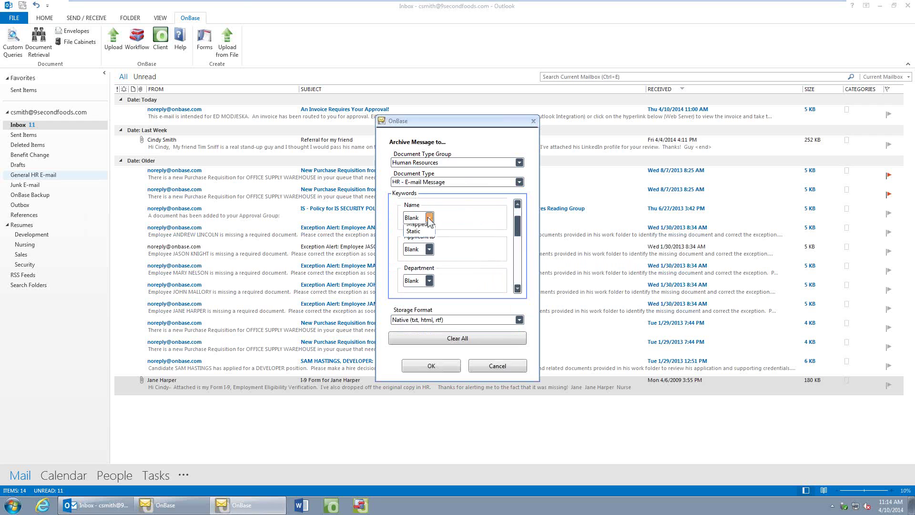
pyautogui.click(418, 245)
pyautogui.click(468, 217)
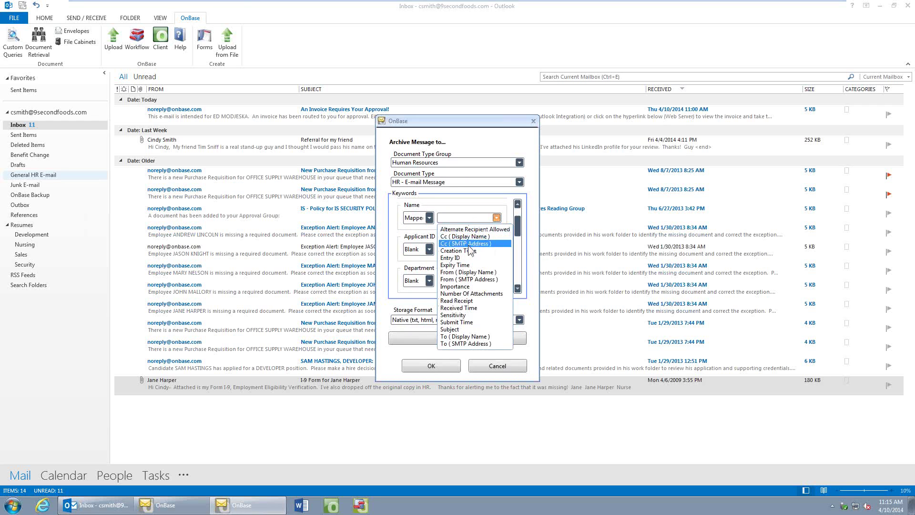
pyautogui.click(466, 273)
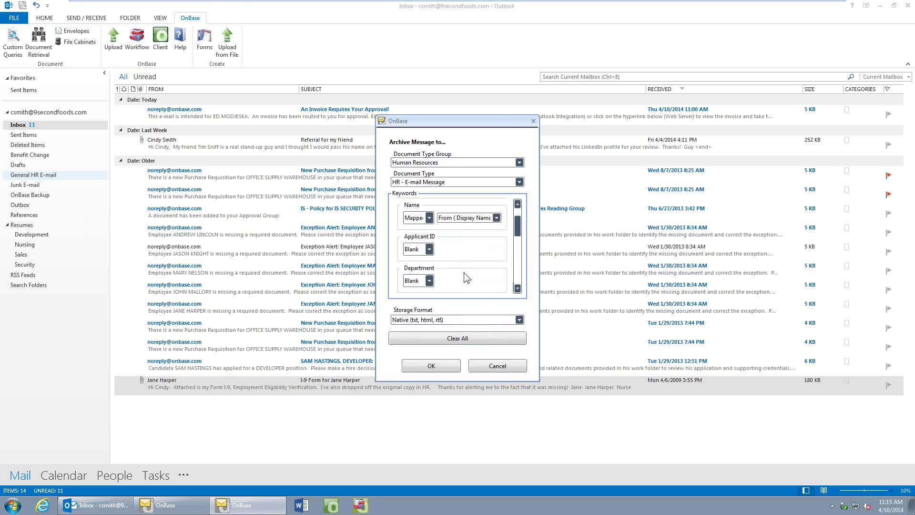
# - Set the Department keyword to Data Entry, and set the Manager keyword to Static with the manager's full name
pyautogui.click(430, 282)
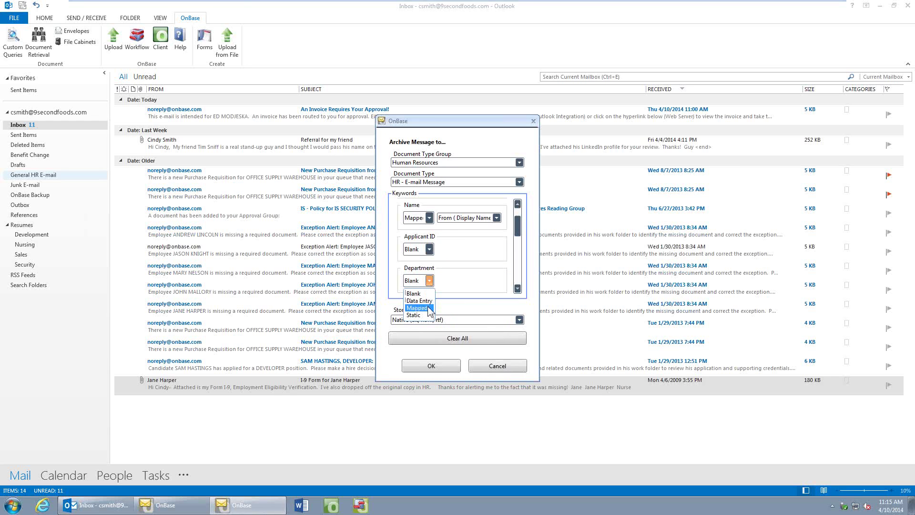
pyautogui.click(425, 301)
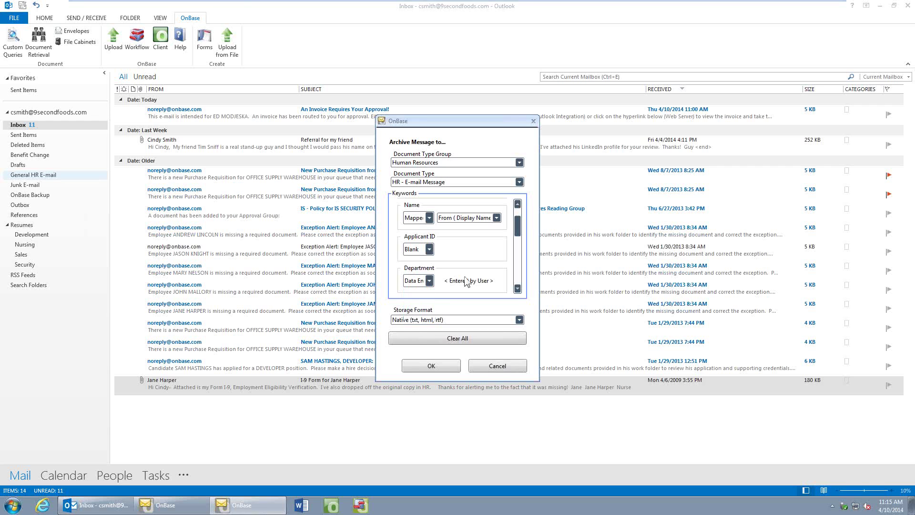
pyautogui.click(518, 288)
pyautogui.click(429, 248)
pyautogui.click(418, 282)
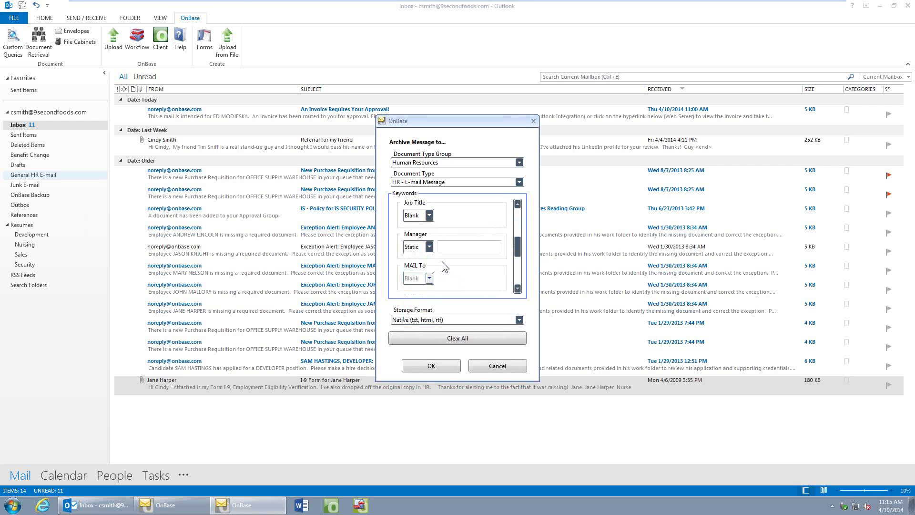
pyautogui.click(453, 244)
# - Review the MAIL keywords and storage format choices, keep Native (txt, html, rtf), and confirm the message archive settings
pyautogui.moveTo(519, 256); pyautogui.dragTo(516, 269)
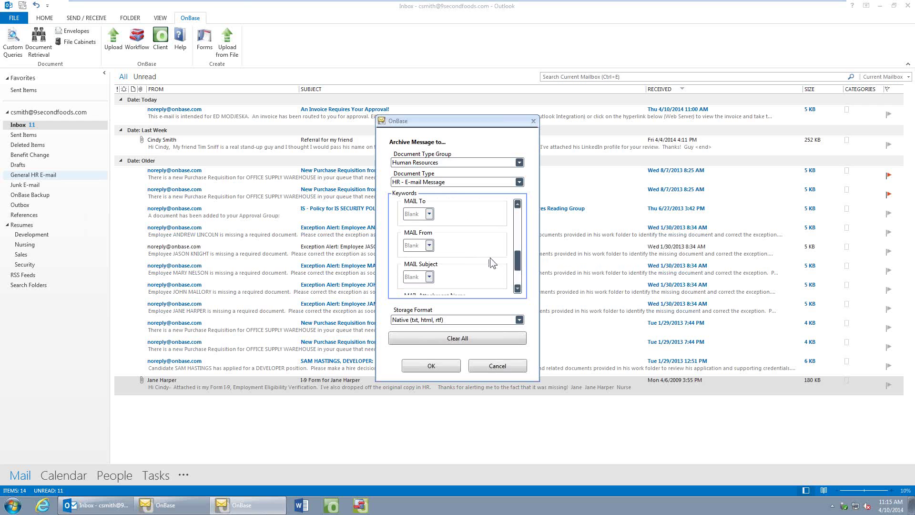
pyautogui.moveTo(517, 270); pyautogui.dragTo(513, 282)
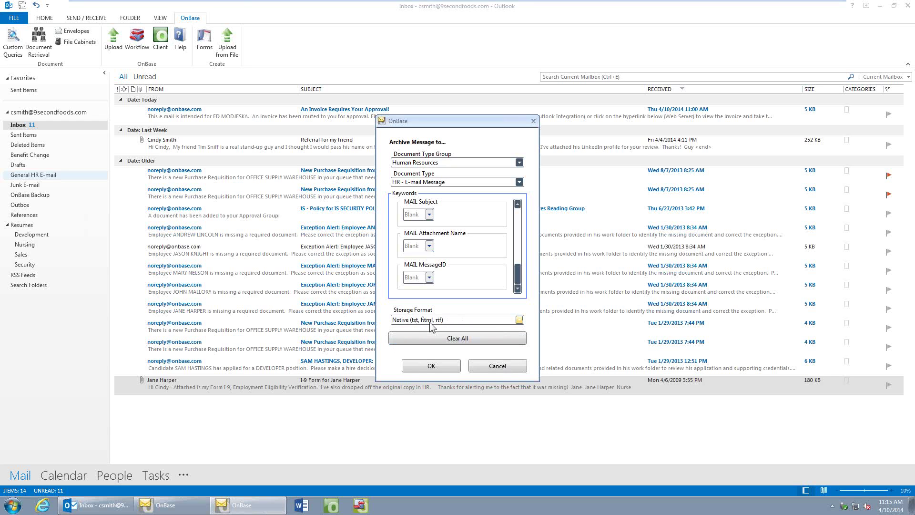
pyautogui.click(467, 322)
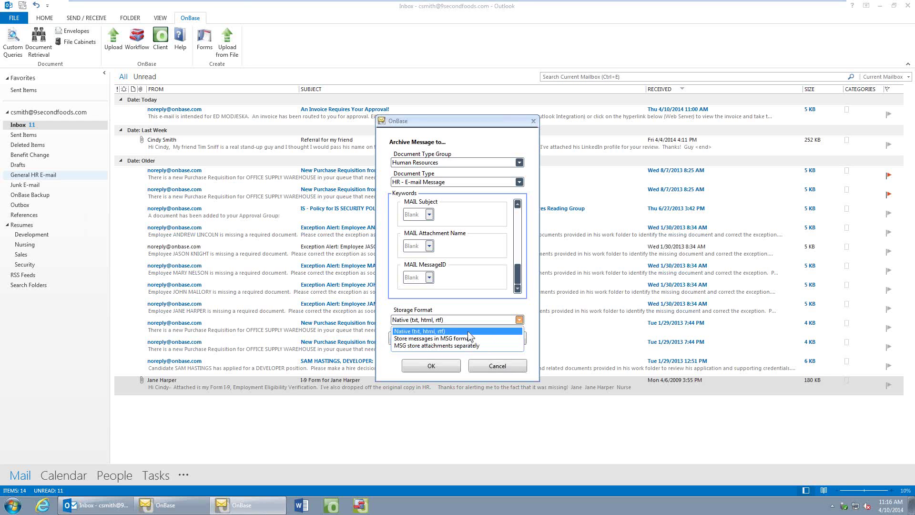
pyautogui.click(432, 368)
pyautogui.click(432, 367)
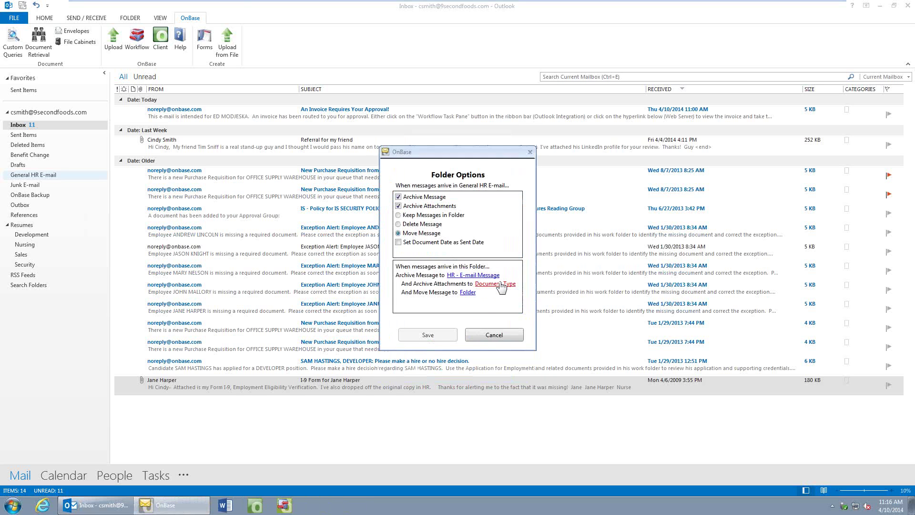
# - Set attachments to archive to the Human Resources document type group as the HR - E-mail Attachment document type
pyautogui.click(495, 285)
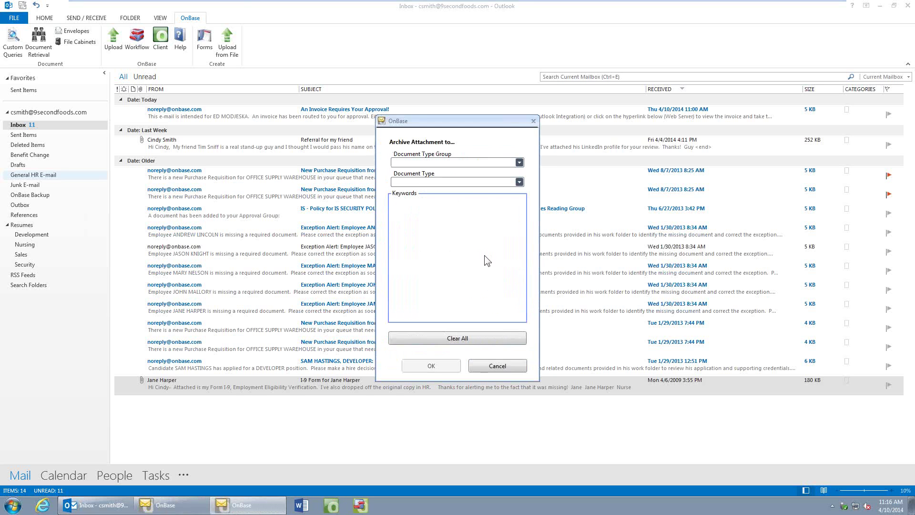
pyautogui.click(465, 162)
pyautogui.click(439, 197)
pyautogui.click(443, 182)
pyautogui.click(445, 222)
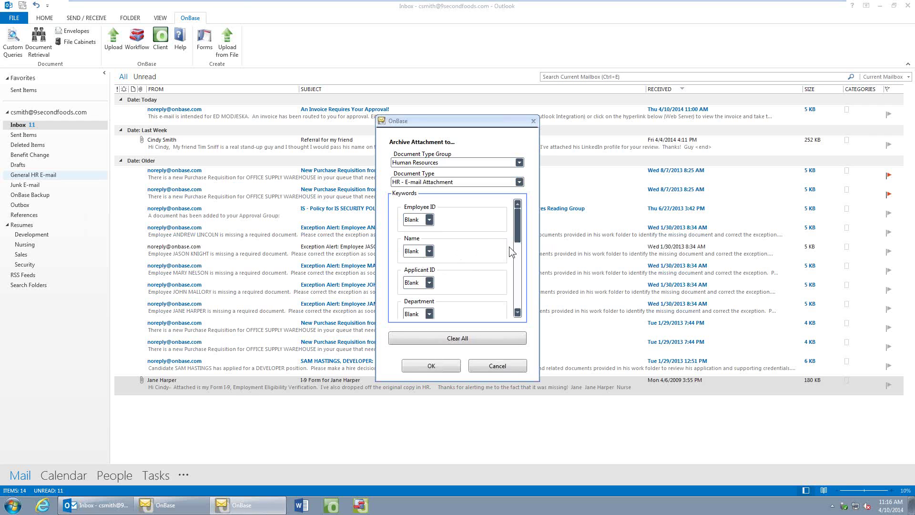
# - Set the attachment's Department keyword to Data Entry and confirm the attachment archive settings
pyautogui.scroll(-3, 494, 260)
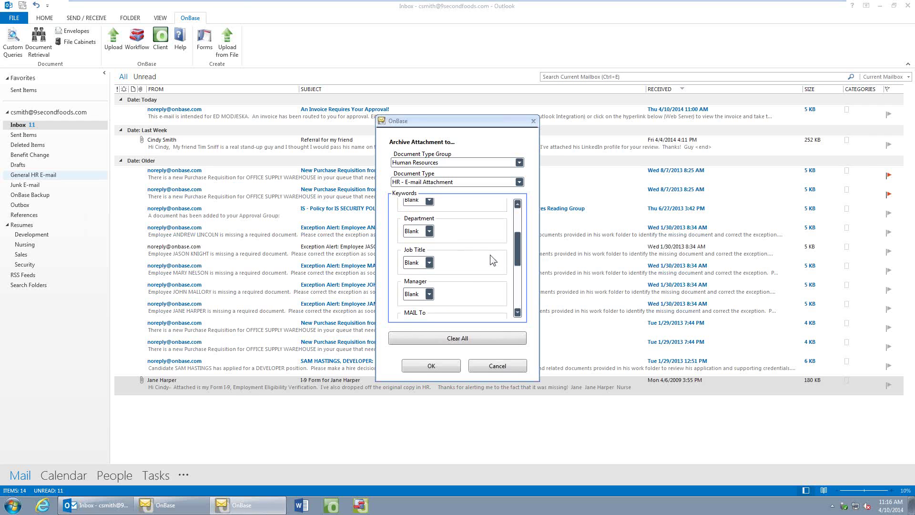
pyautogui.click(430, 232)
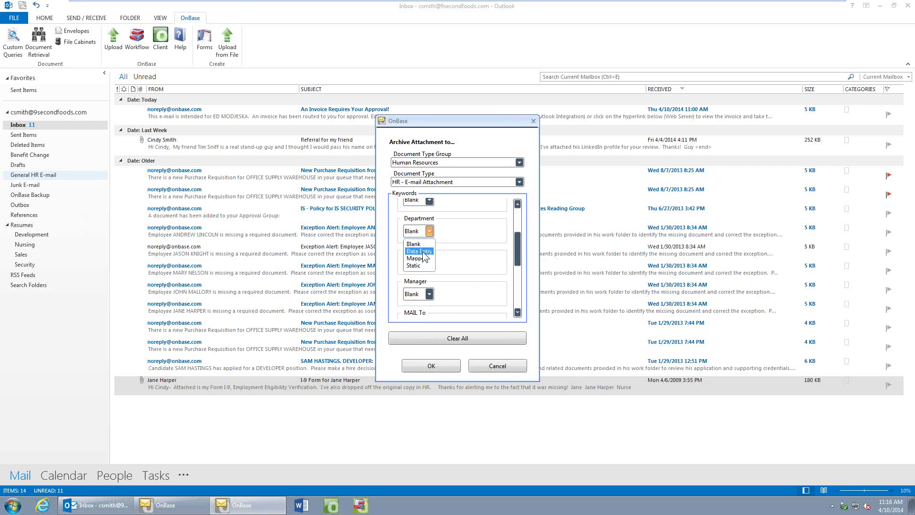
pyautogui.click(423, 252)
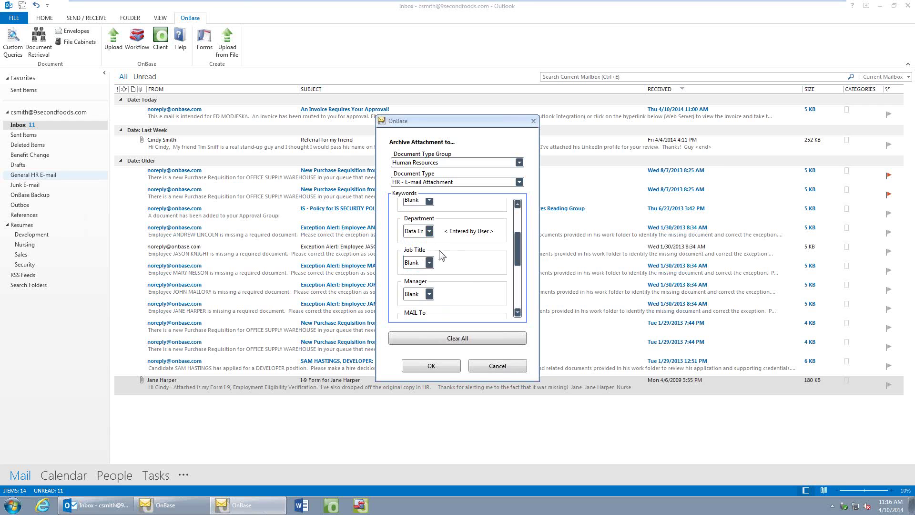
pyautogui.click(431, 366)
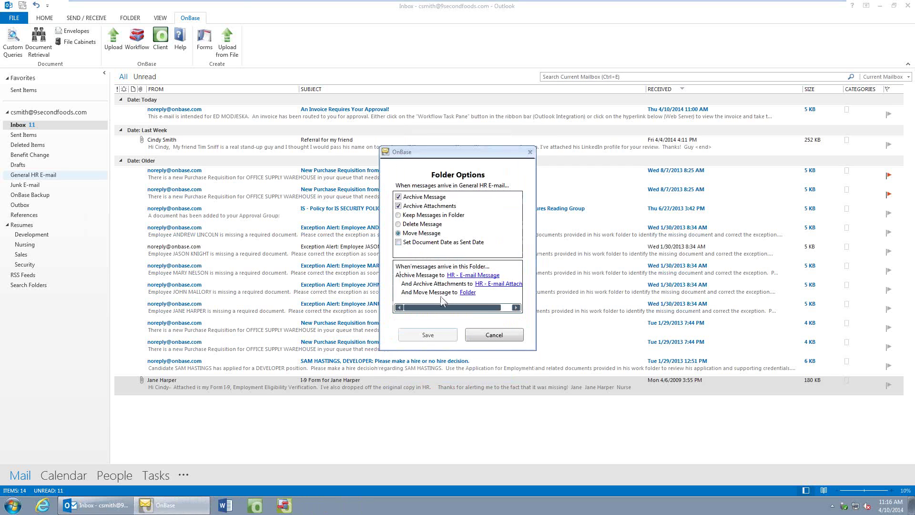
# - Choose OnBase Backup as the folder that archived messages move to, and save the folder options
pyautogui.click(467, 293)
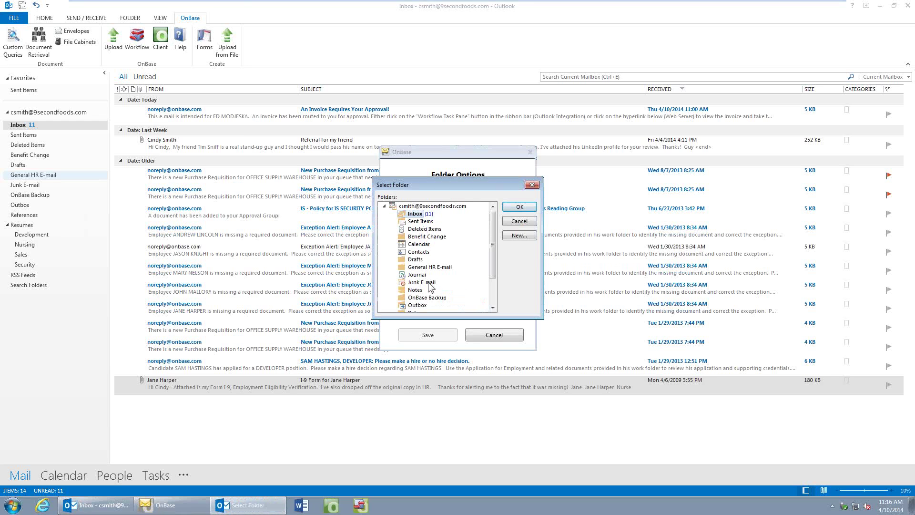
pyautogui.click(426, 298)
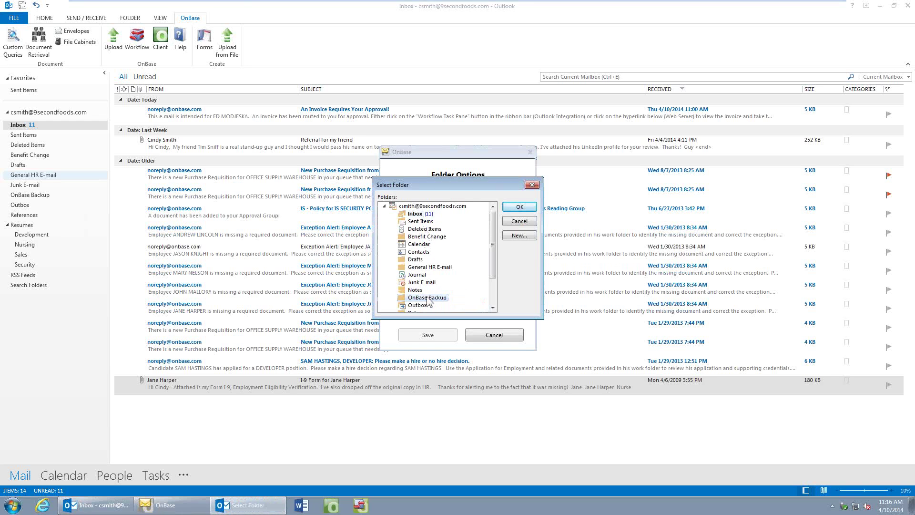
pyautogui.click(518, 208)
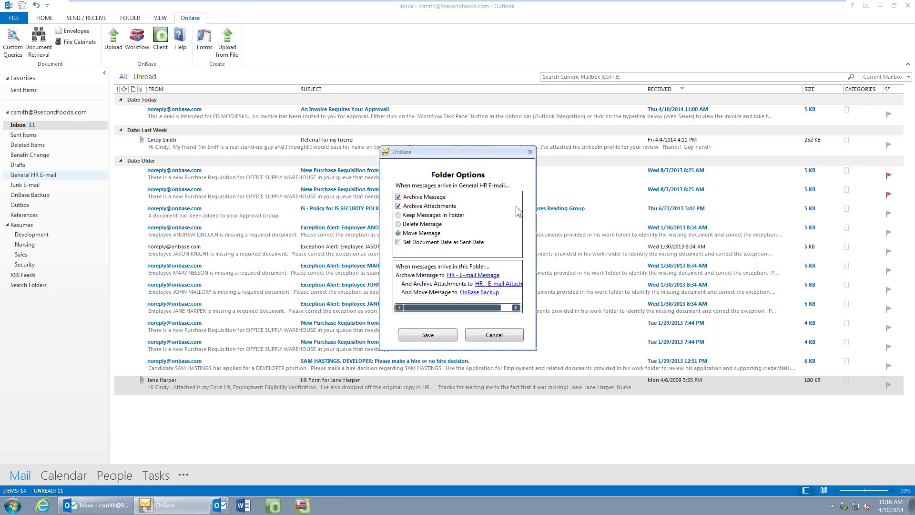
pyautogui.click(425, 336)
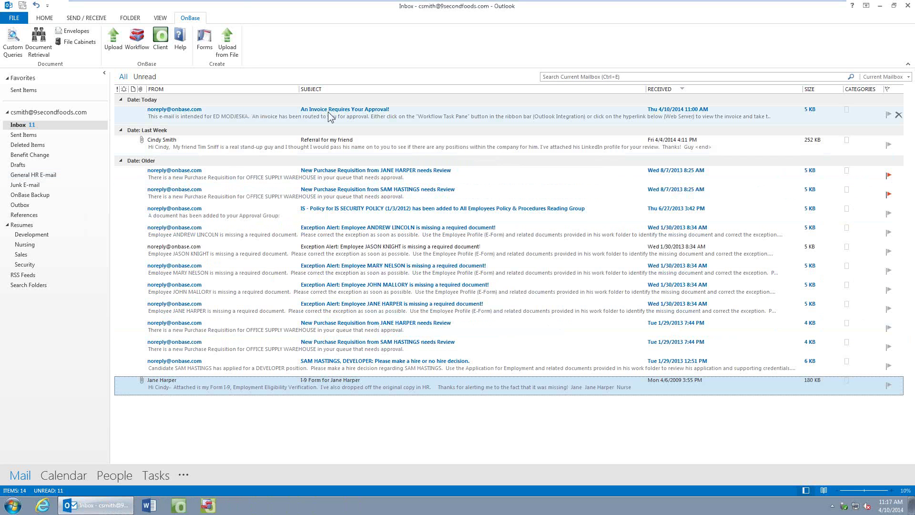
# - Open the "Referral for my friend" e-mail, view its attached TIF profile, and close both windows
pyautogui.moveTo(329, 116); pyautogui.dragTo(315, 147)
pyautogui.click(314, 146)
pyautogui.doubleClick(337, 146)
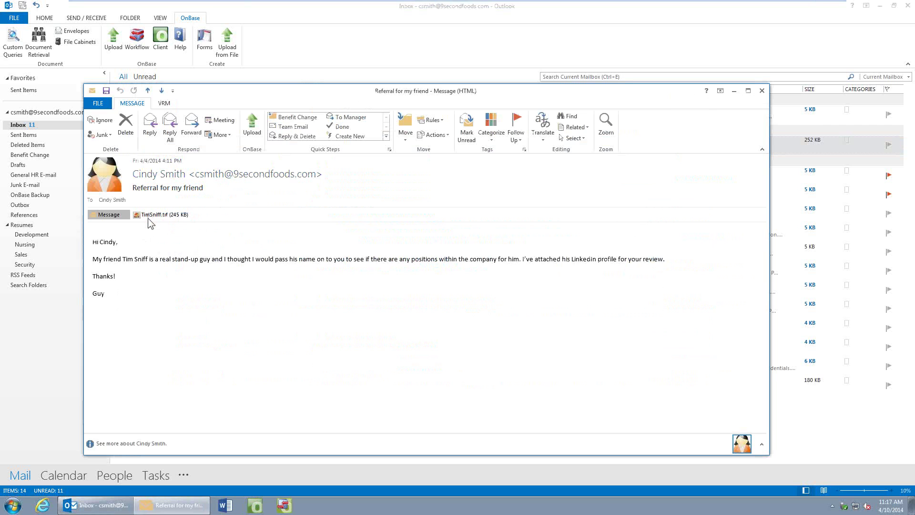
pyautogui.doubleClick(148, 218)
pyautogui.click(380, 295)
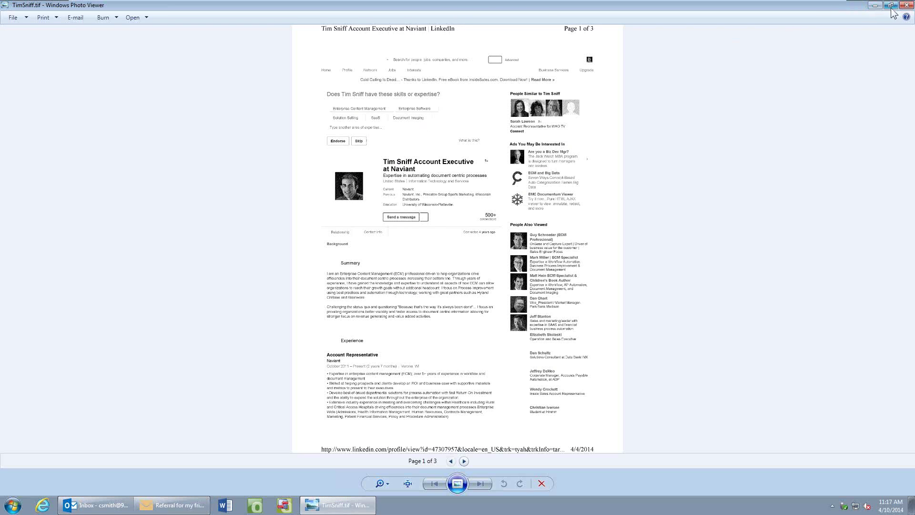
pyautogui.click(906, 6)
pyautogui.click(762, 90)
# - Move the "Referral for my friend" e-mail into the General HR E-mail folder and set its Department keyword to SALES
pyautogui.moveTo(213, 151); pyautogui.dragTo(41, 179)
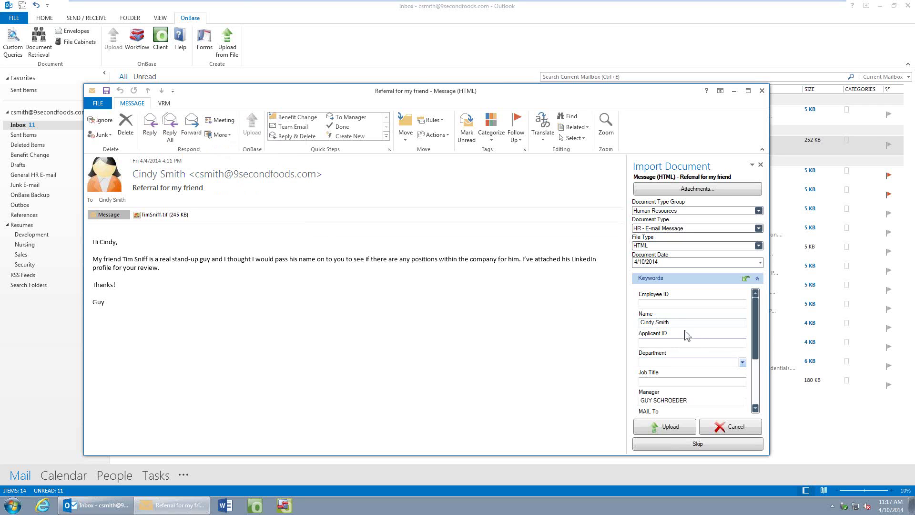
pyautogui.click(743, 363)
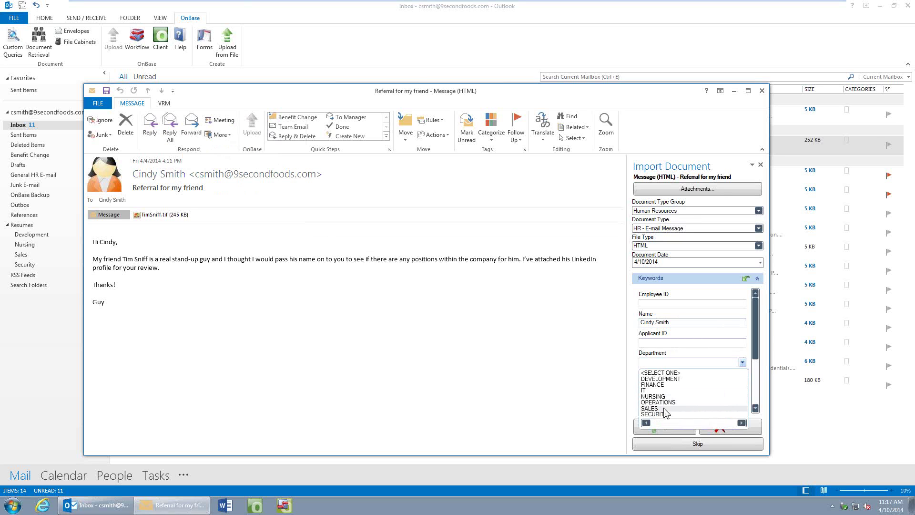
pyautogui.click(706, 408)
# - Review the keywords for the referral message and its attachment, and upload both to OnBase
pyautogui.scroll(-5, 687, 324)
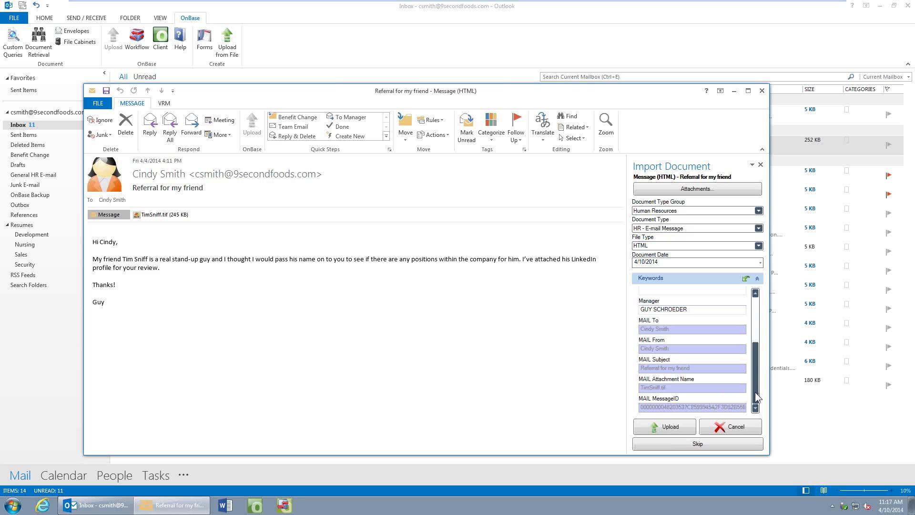
pyautogui.click(676, 432)
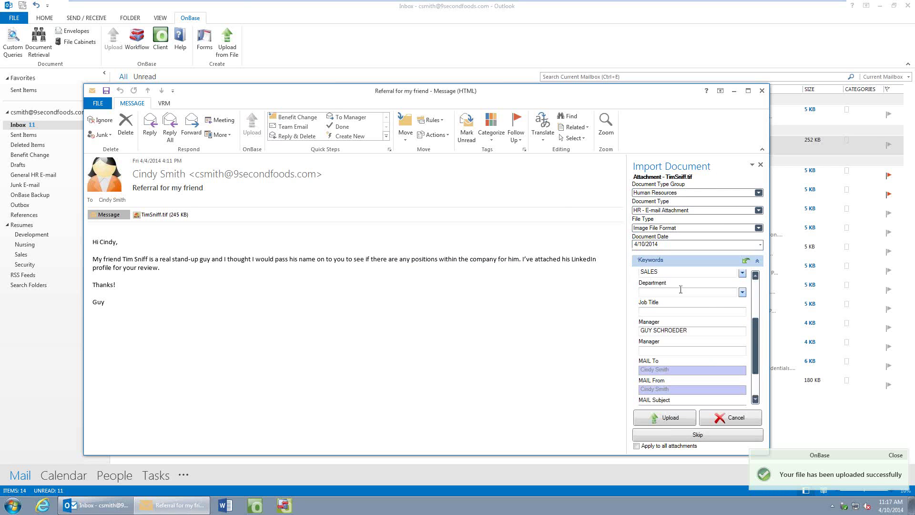
pyautogui.moveTo(757, 352); pyautogui.dragTo(758, 313)
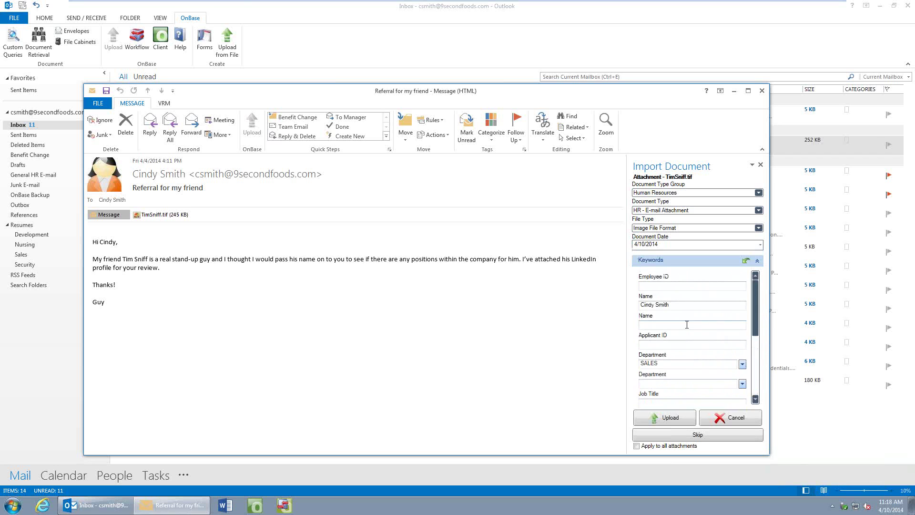
pyautogui.click(664, 417)
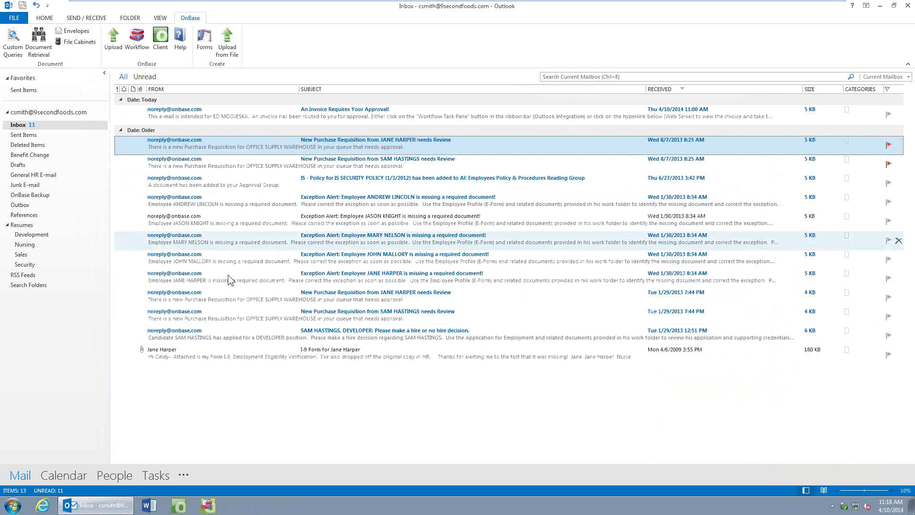
# - Check the OnBase Backup folder for the archived referral e-mail, and return to the Inbox
pyautogui.click(22, 197)
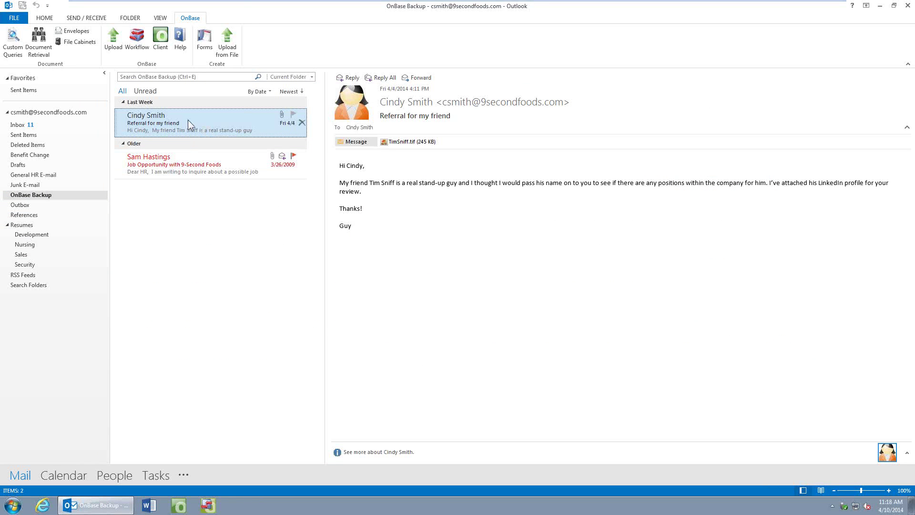
pyautogui.click(19, 125)
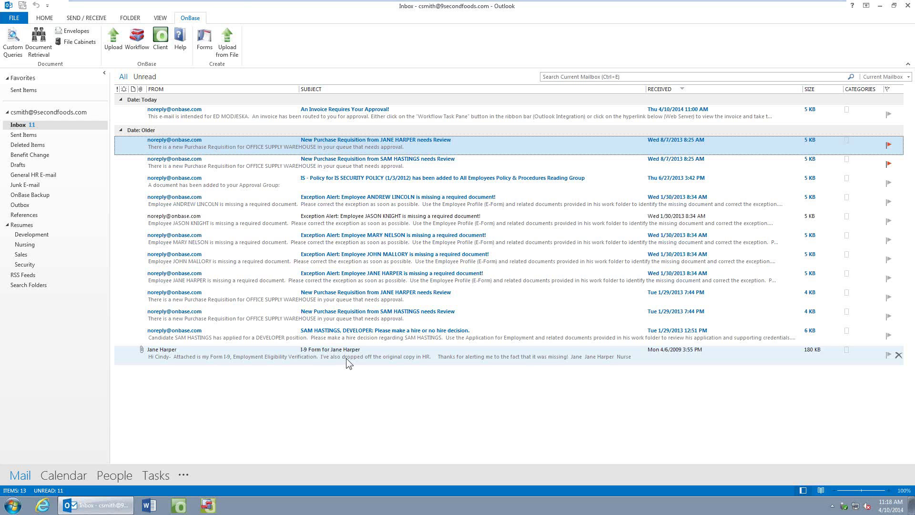
# - Open the I-9 Form e-mail, start an OnBase upload from it, and skip the message to import only its attachment
pyautogui.click(330, 360)
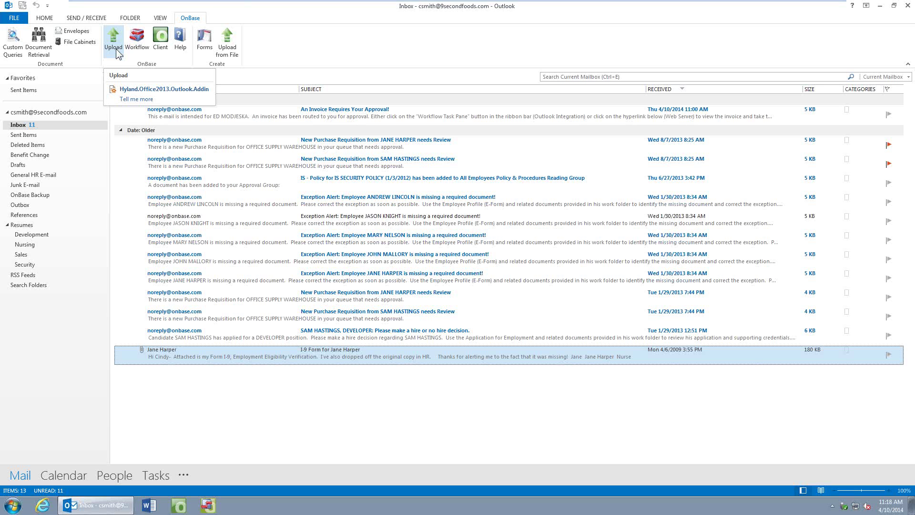
pyautogui.doubleClick(206, 352)
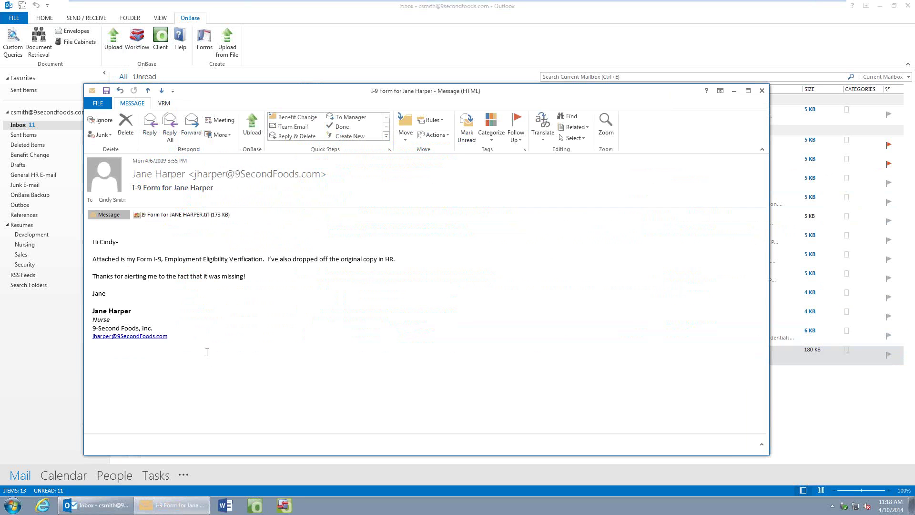
pyautogui.click(252, 137)
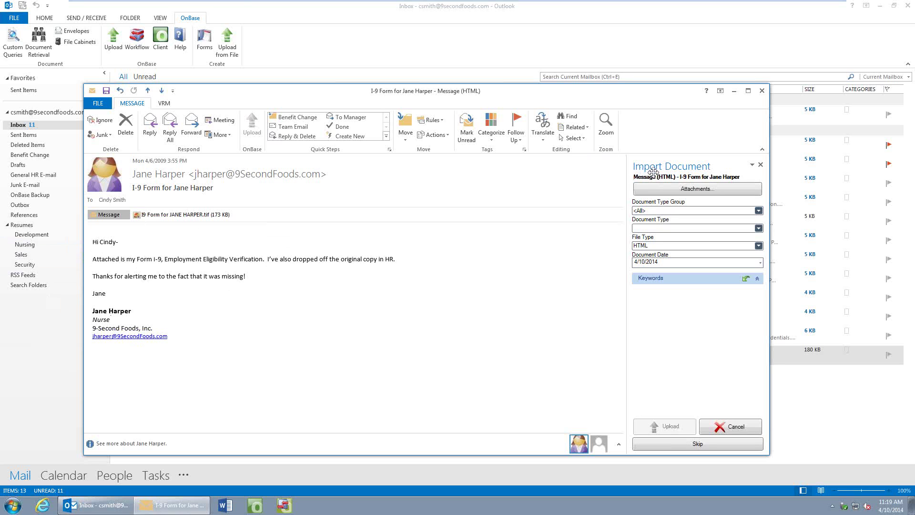
pyautogui.click(710, 445)
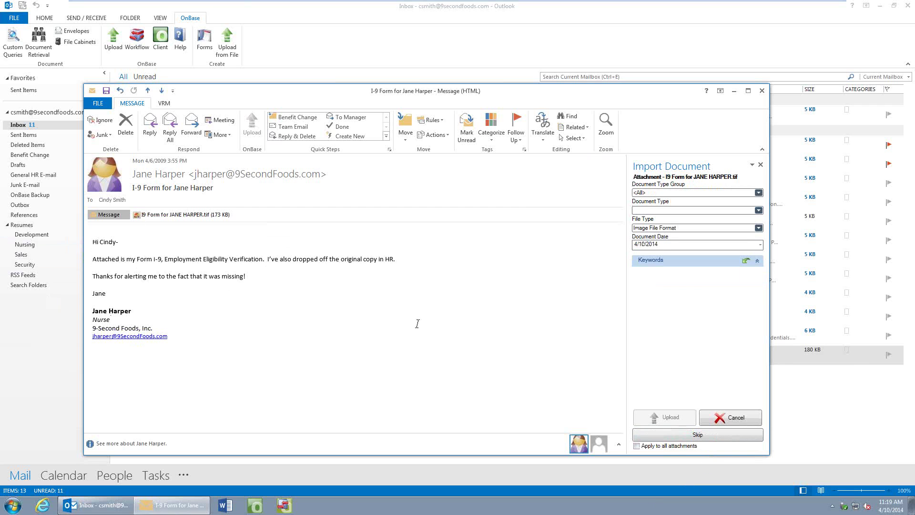
# - Assign the I-9 attachment to the Human Resources document type group and the HR - I-9 Form document type
pyautogui.click(694, 196)
pyautogui.click(685, 219)
pyautogui.click(683, 210)
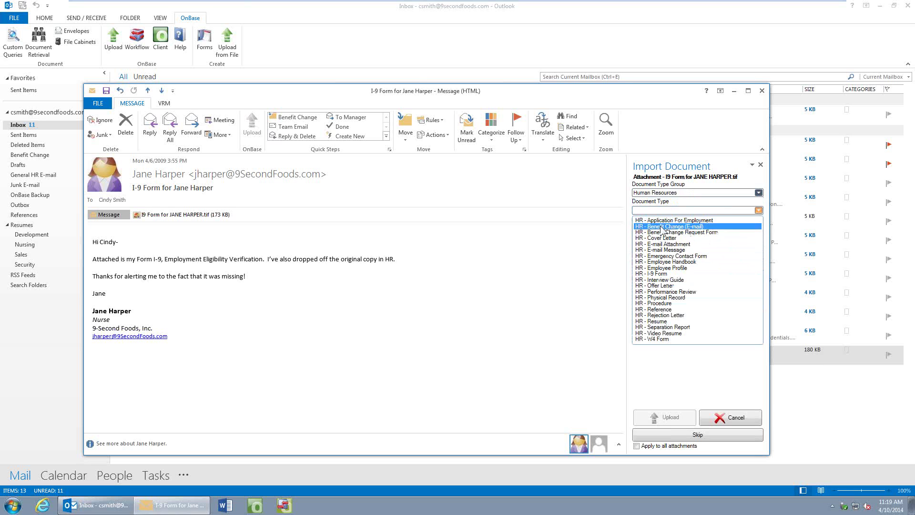
pyautogui.click(662, 274)
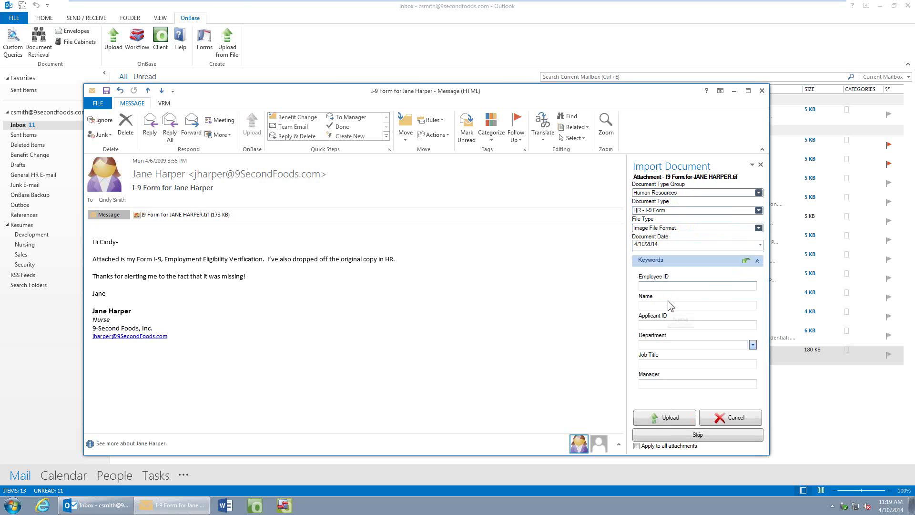
# - Enter the employee ID to fill in the related keywords, and upload the I-9 attachment to OnBase
pyautogui.write('115')
pyautogui.press('Tab')
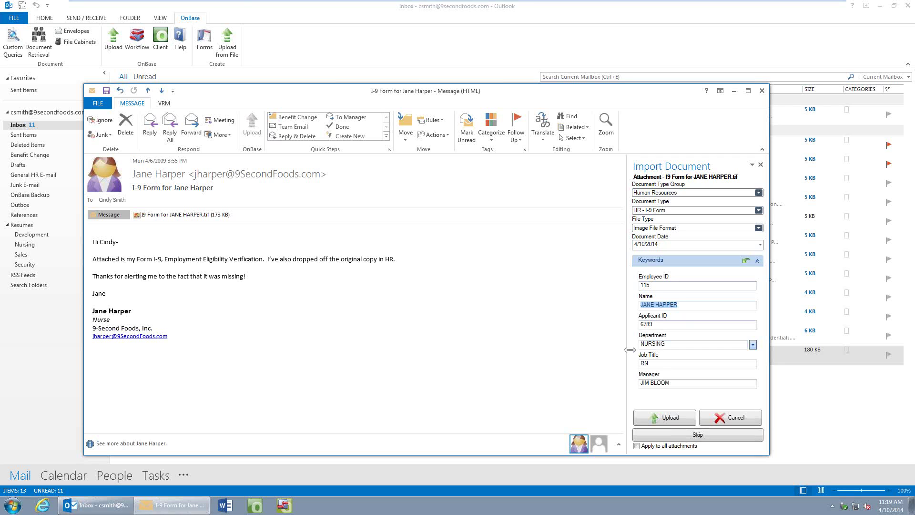
pyautogui.click(667, 422)
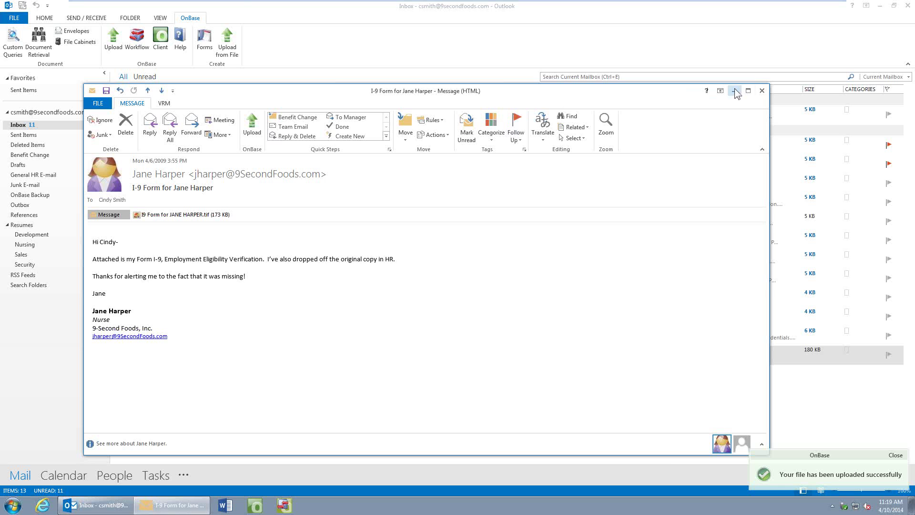
# - Close the I-9 message, set the Outlook integration's upload options to move messages to the OnBase Backup folder, and save the configuration
pyautogui.click(762, 90)
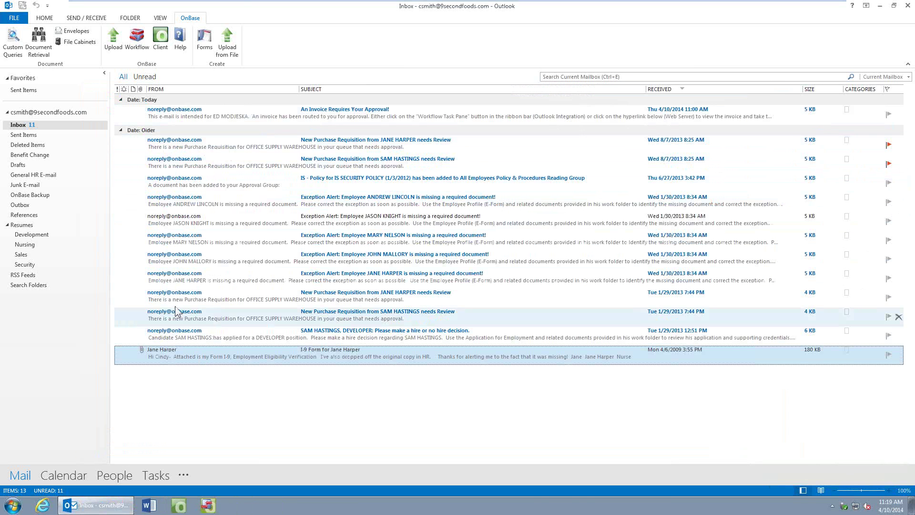
pyautogui.click(13, 20)
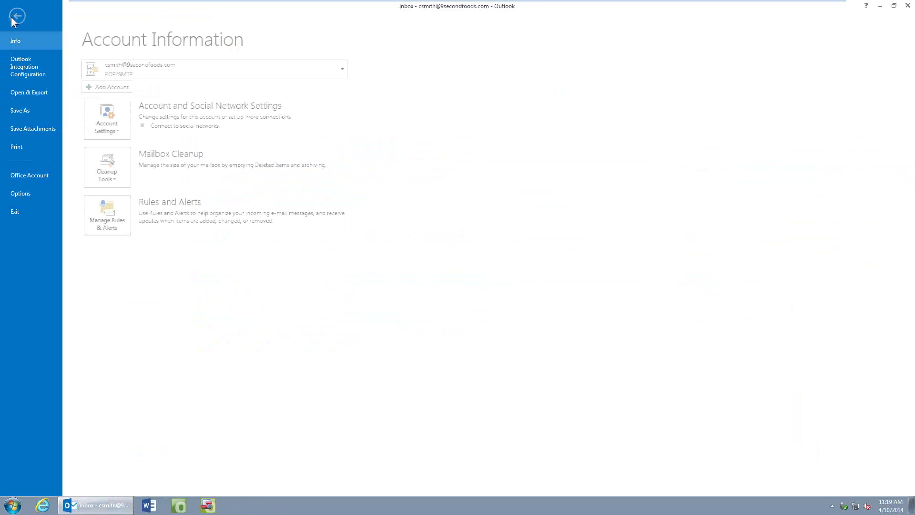
pyautogui.click(27, 76)
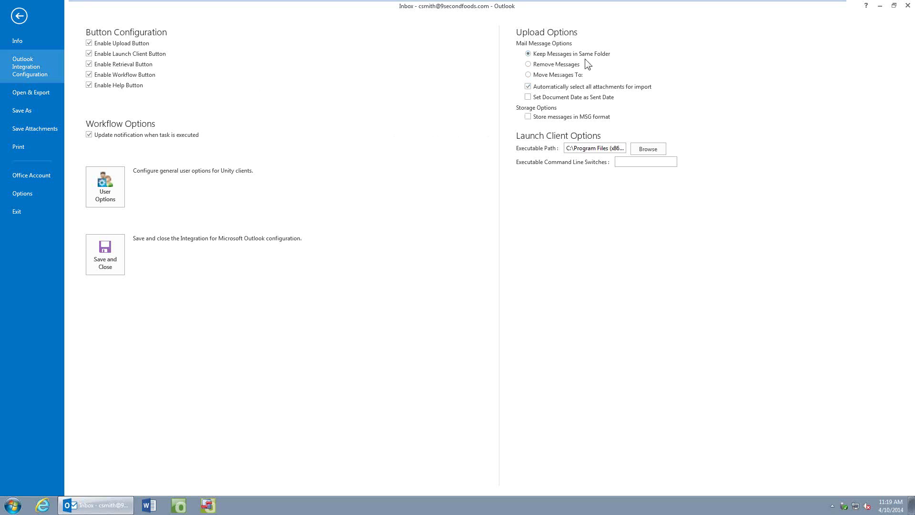
pyautogui.click(529, 76)
pyautogui.click(613, 90)
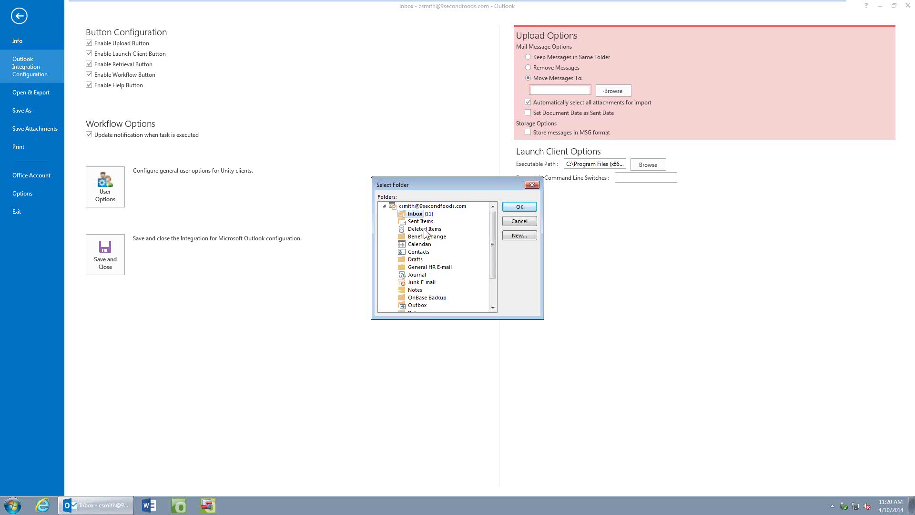
pyautogui.click(422, 299)
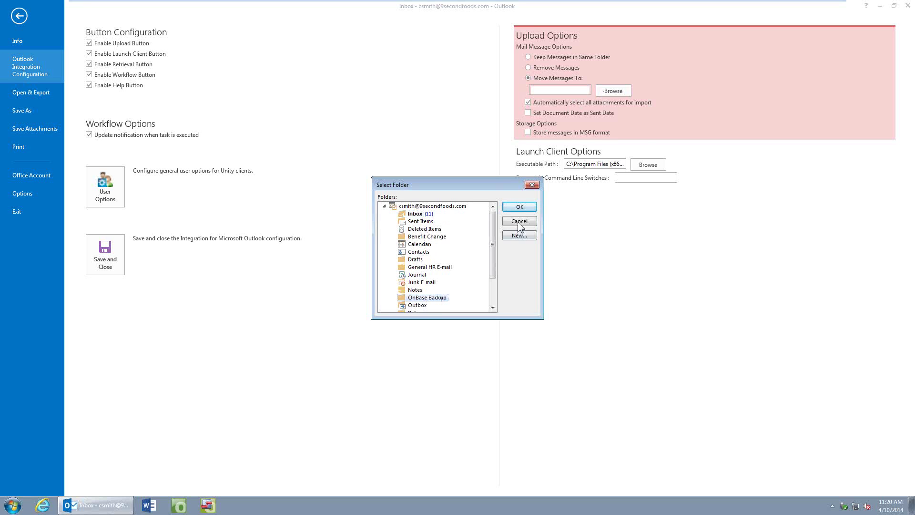
pyautogui.click(519, 206)
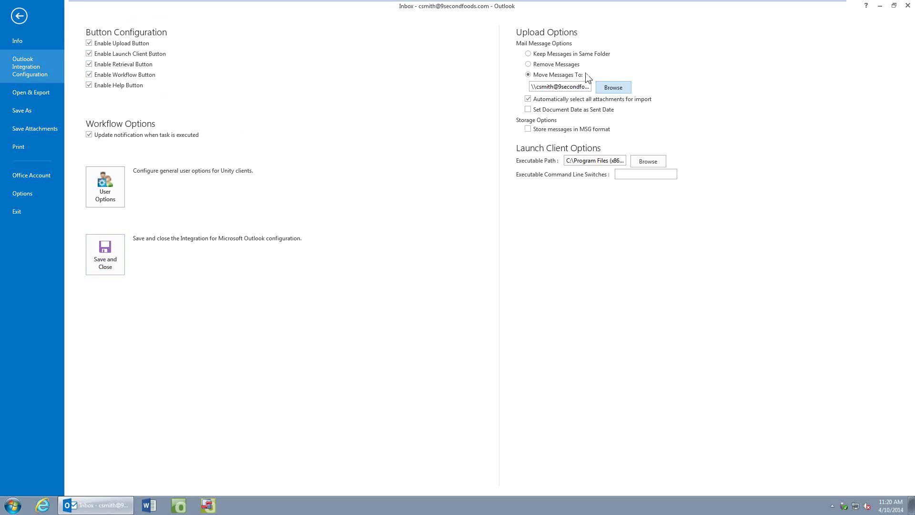
pyautogui.click(110, 251)
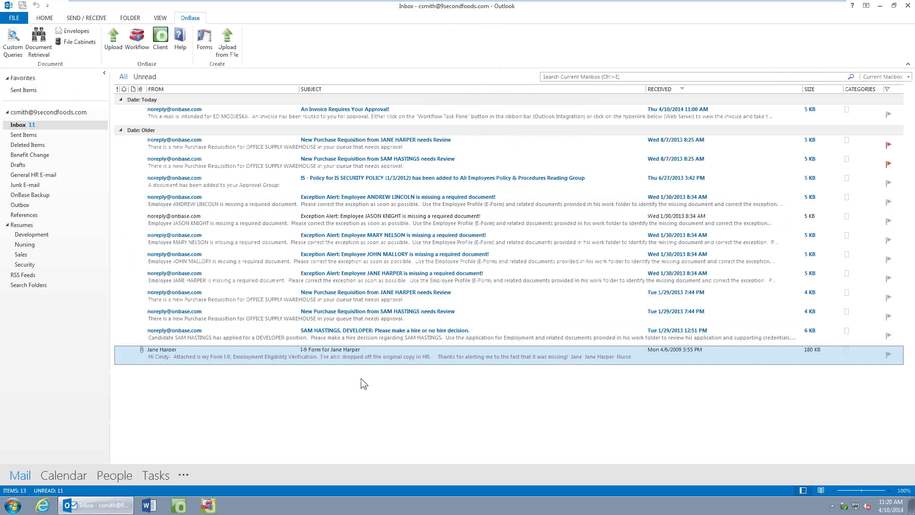
# - Open the "An Invoice Requires Your Approval!" e-mail and display its workflow tasks
pyautogui.click(338, 116)
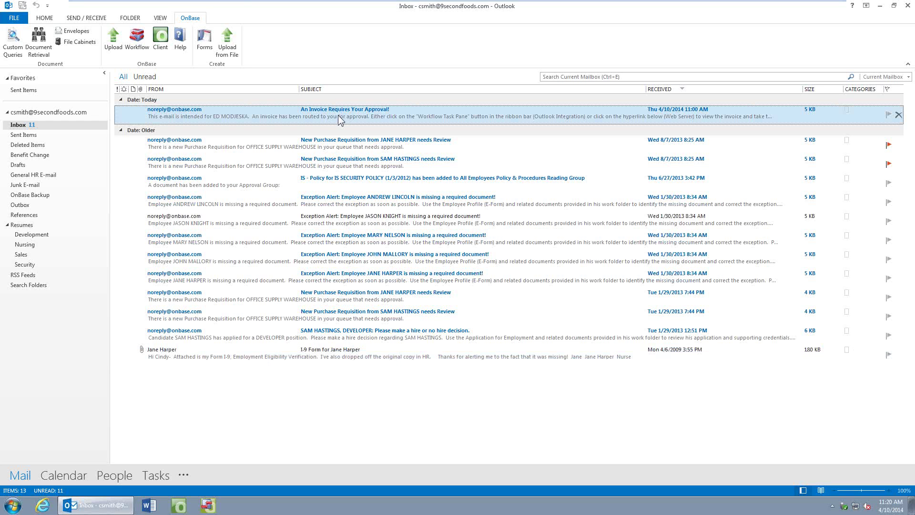
pyautogui.doubleClick(339, 116)
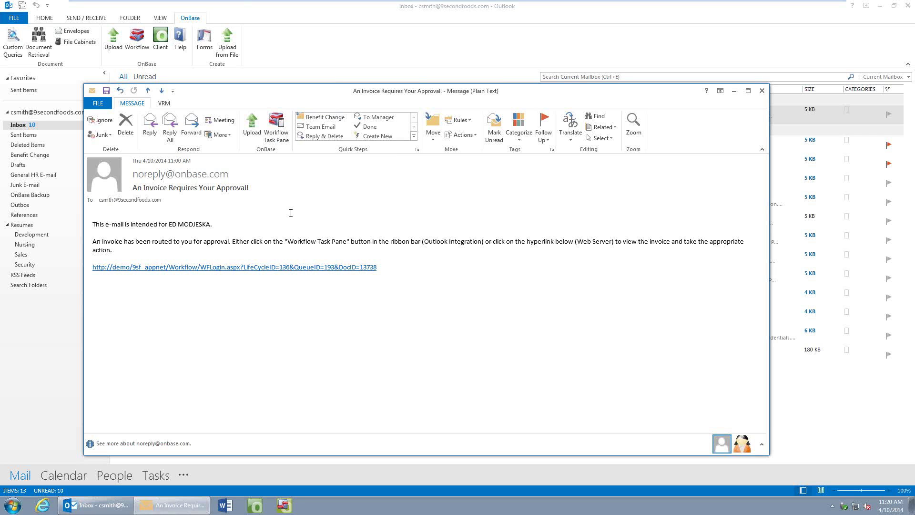
pyautogui.click(277, 135)
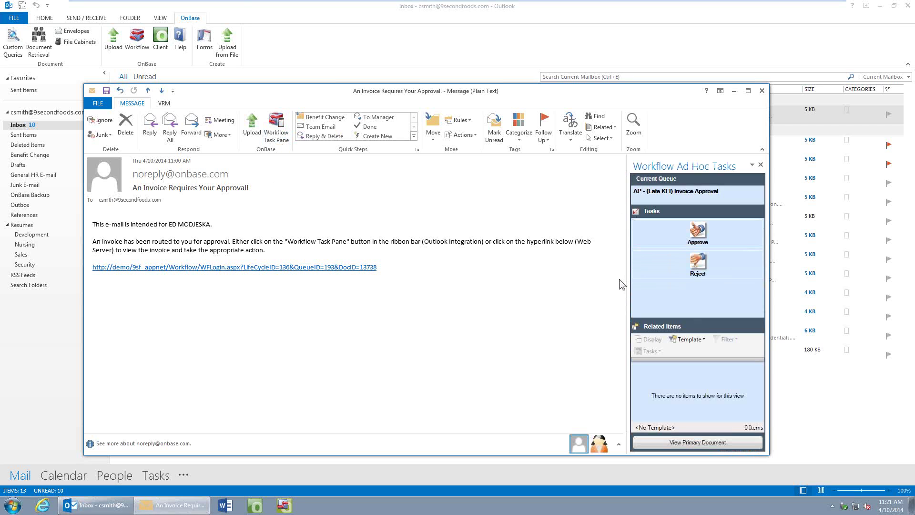
# - View the workflow item's primary document, review the invoice down to its total, and close it
pyautogui.click(682, 448)
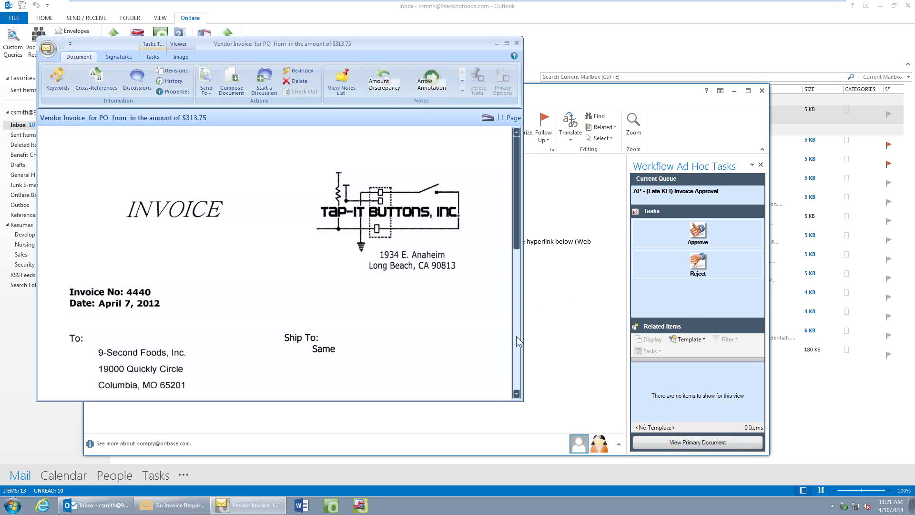
pyautogui.moveTo(518, 224); pyautogui.dragTo(518, 370)
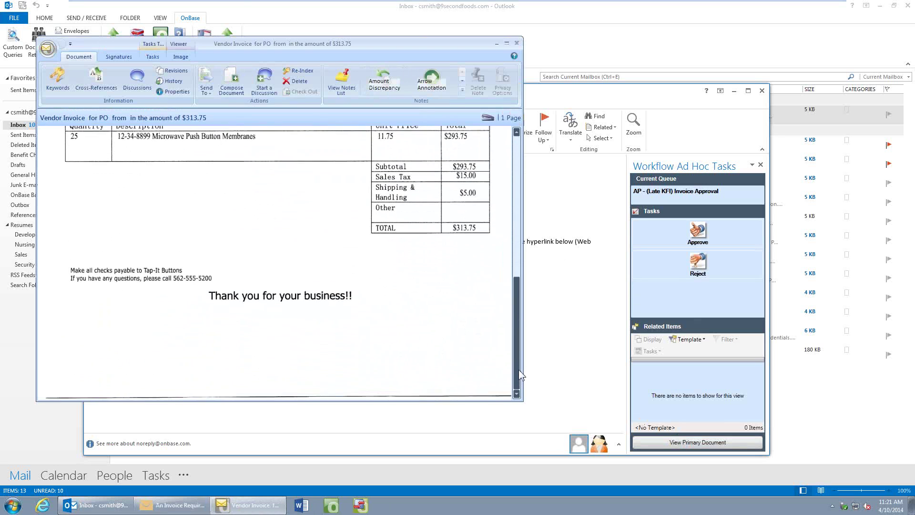
pyautogui.click(517, 44)
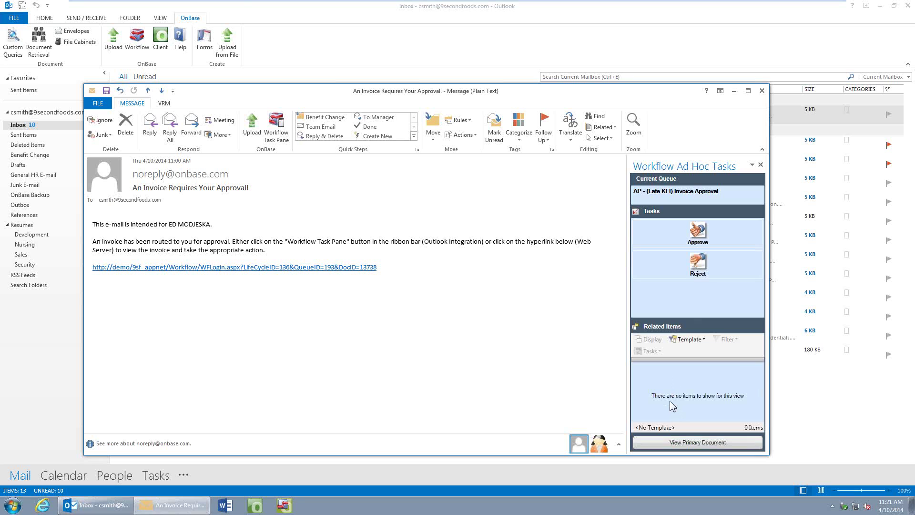
# - Approve the invoice with GL code 987.65 and an amount of 313.75 in the GL Coding Form, and delete the approval e-mail
pyautogui.click(672, 239)
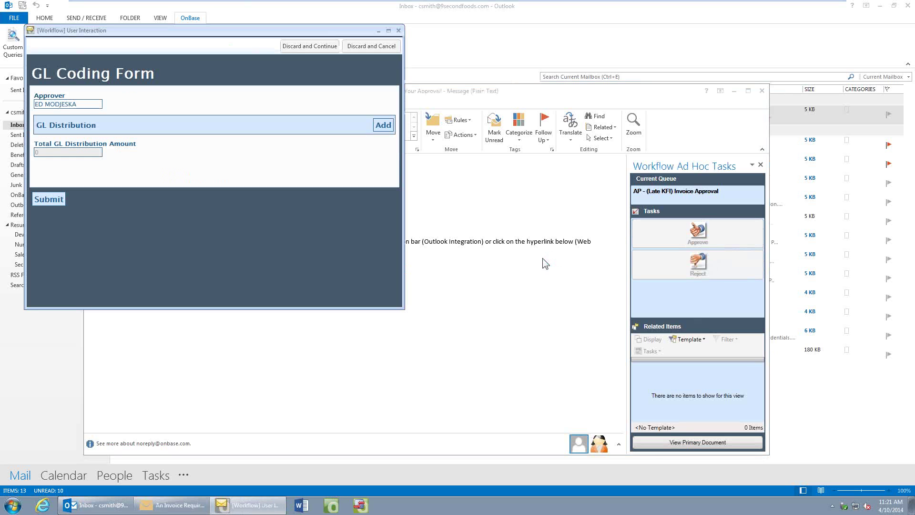
pyautogui.click(383, 125)
pyautogui.click(103, 149)
pyautogui.write('987.65')
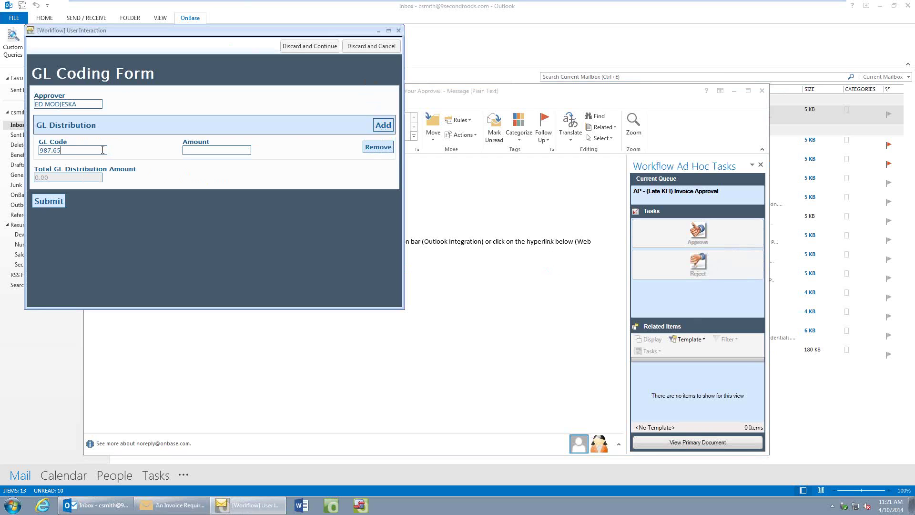
pyautogui.write('313.75')
pyautogui.press('Tab')
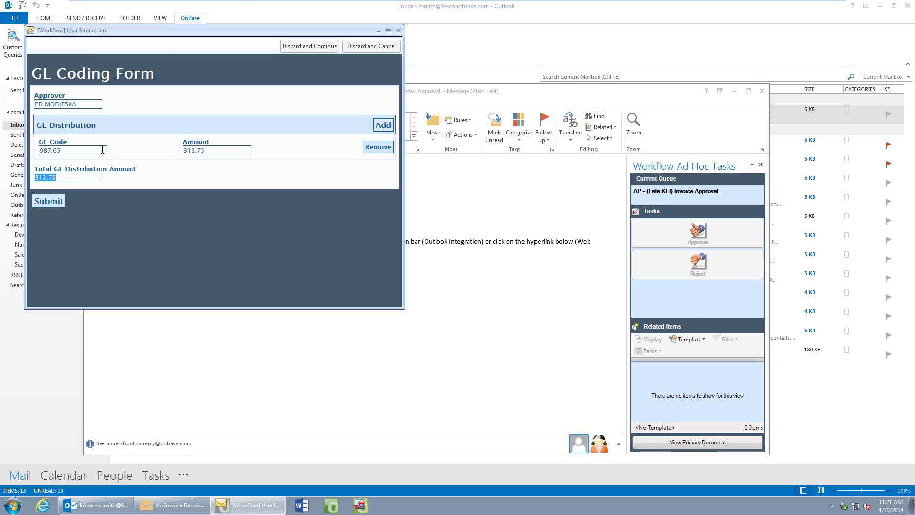
pyautogui.click(48, 202)
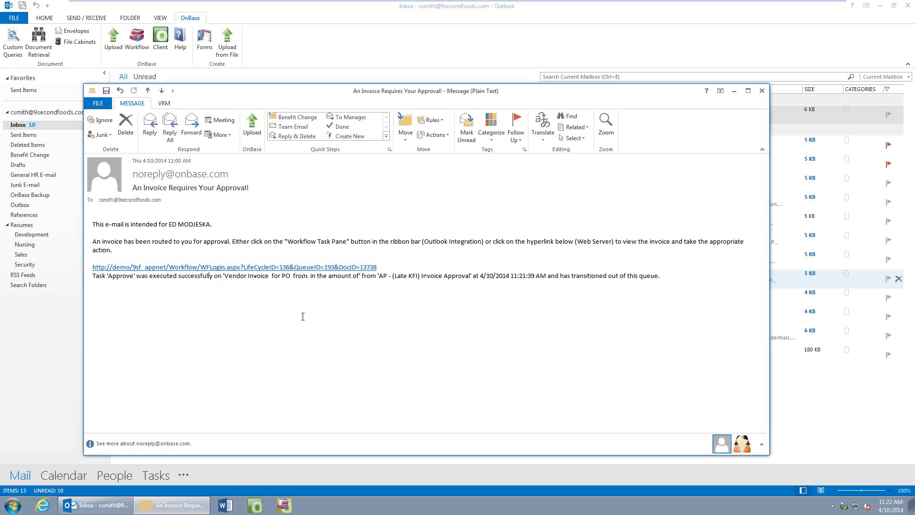
pyautogui.click(125, 128)
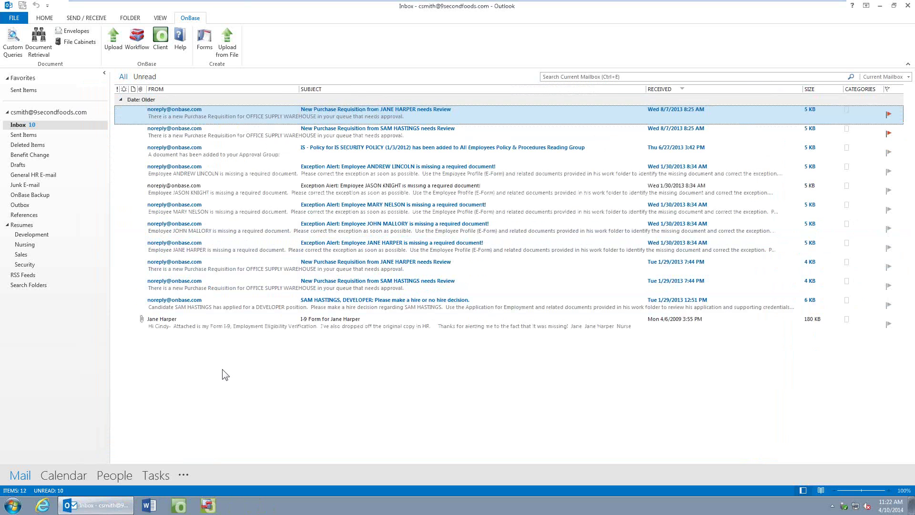
# - Create a new e-mail and start an OnBase attachment search in the Accounts Payable group for the AP - Packing Slip document type
pyautogui.click(45, 19)
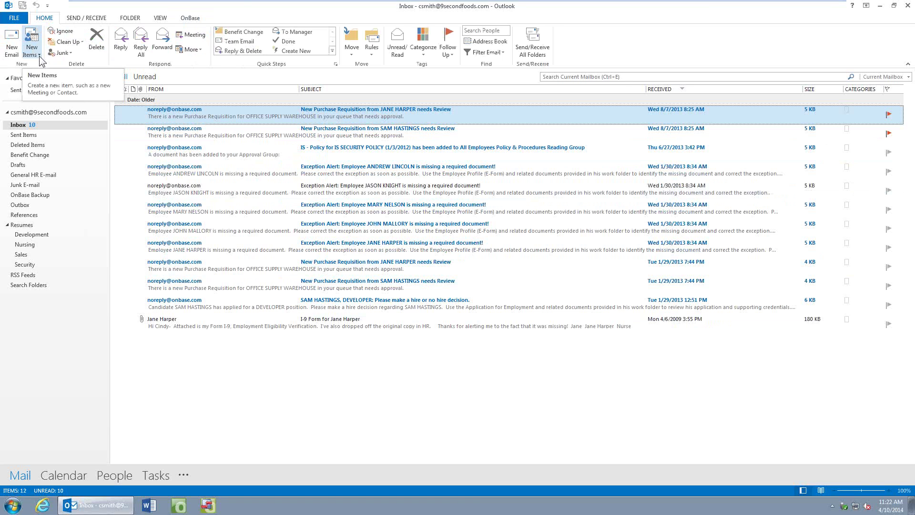
pyautogui.click(11, 46)
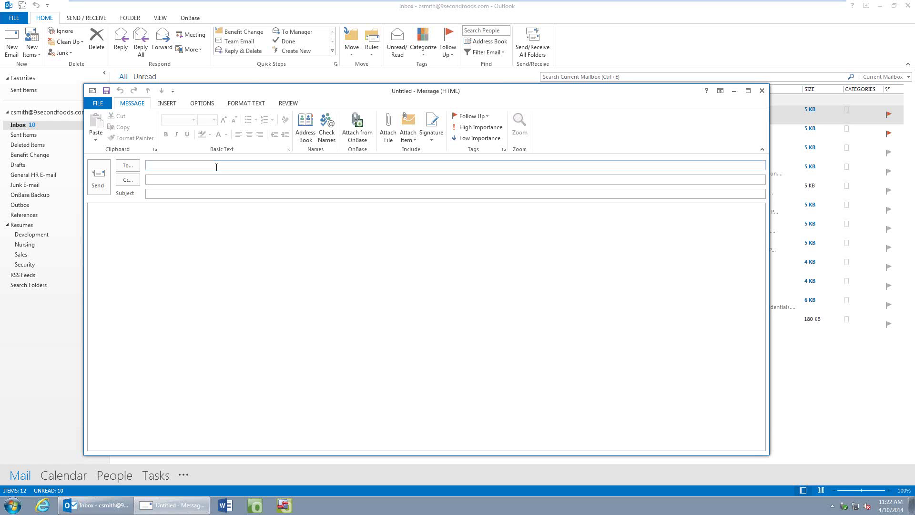
pyautogui.click(368, 141)
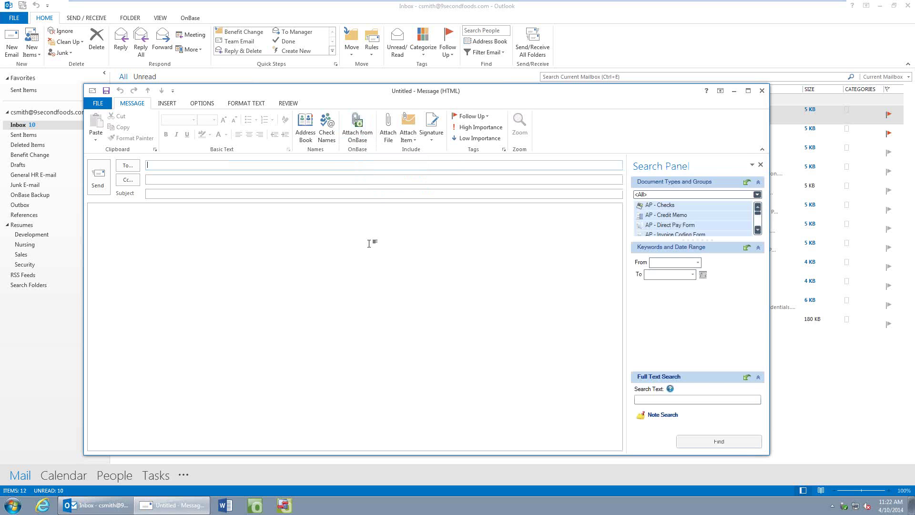
pyautogui.click(679, 193)
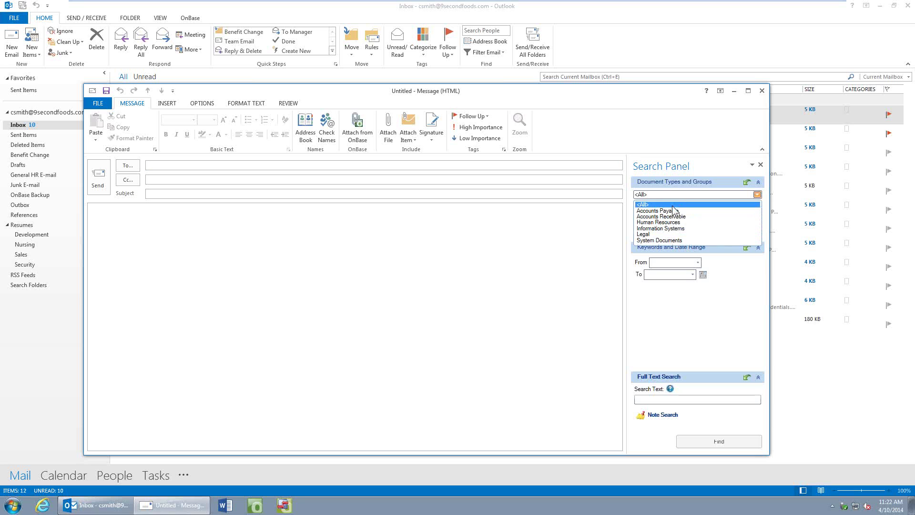
pyautogui.click(671, 211)
pyautogui.click(758, 230)
pyautogui.click(758, 230)
pyautogui.click(758, 230)
pyautogui.click(686, 226)
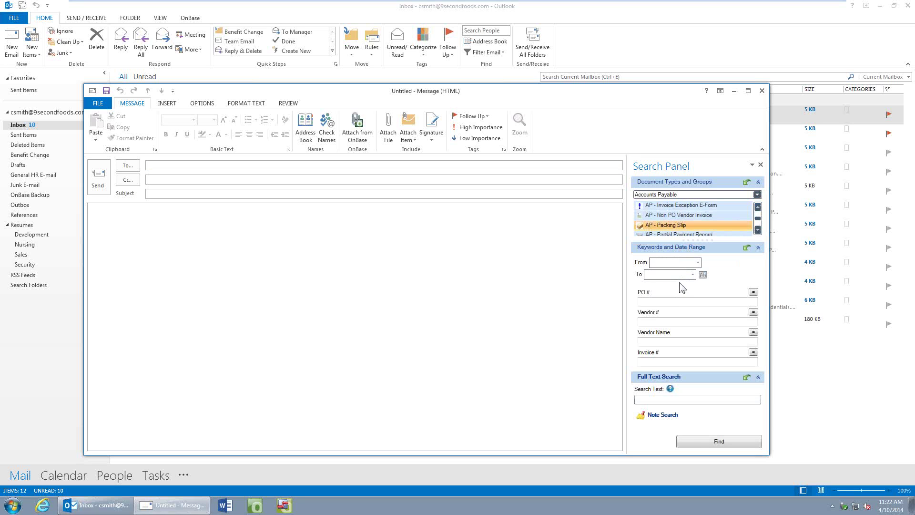
# - Find the packing slip for PO # 797 and attach it to the message, and discard the message without saving
pyautogui.click(674, 303)
pyautogui.write('738')
pyautogui.click(720, 442)
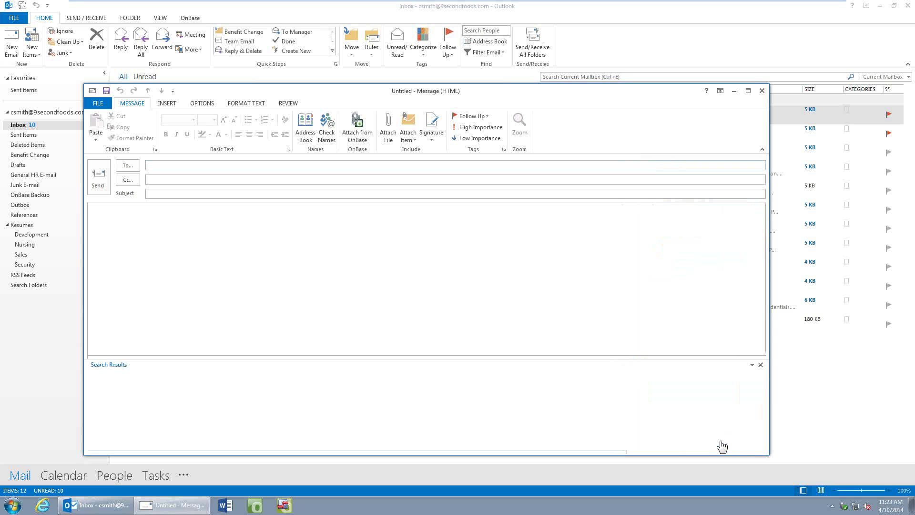
pyautogui.click(162, 403)
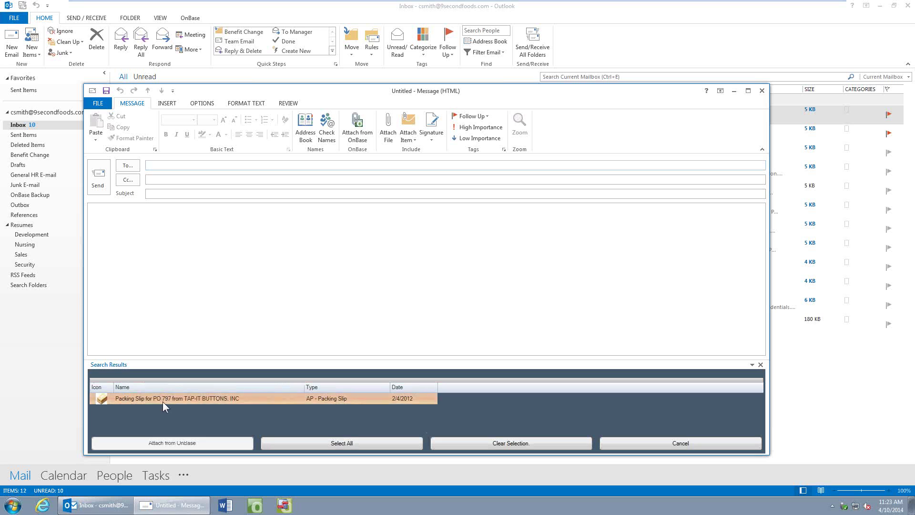
pyautogui.click(187, 444)
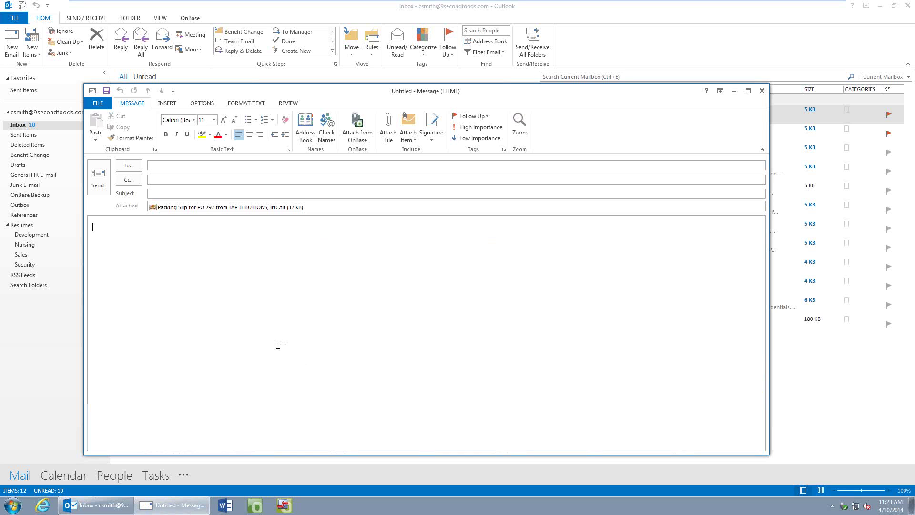
pyautogui.click(759, 96)
pyautogui.click(461, 280)
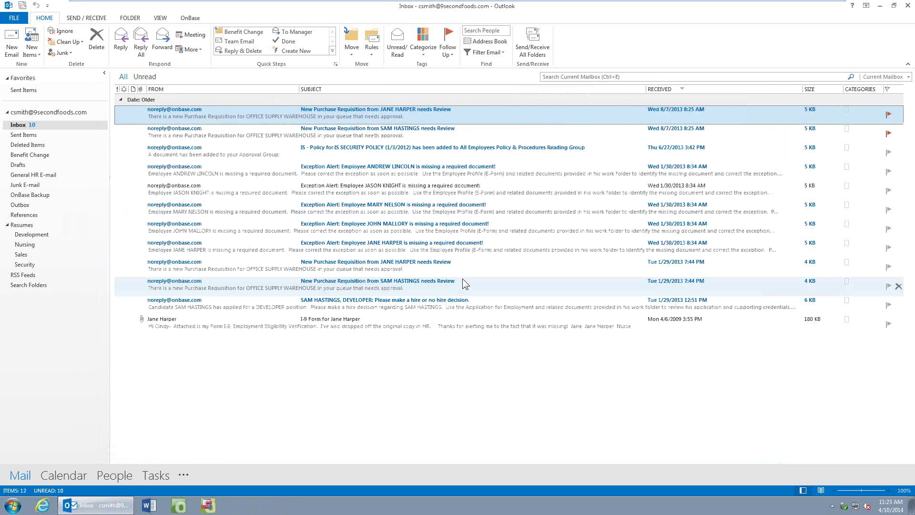
# - Run the AP - Document Search custom query for PO # 797 and display the AP - Packing Slip result in the document viewer
pyautogui.click(190, 19)
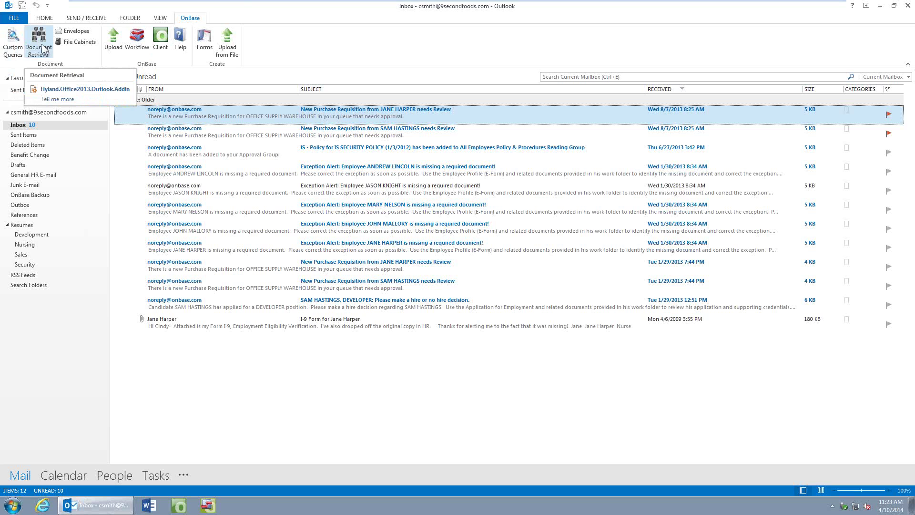
pyautogui.click(18, 50)
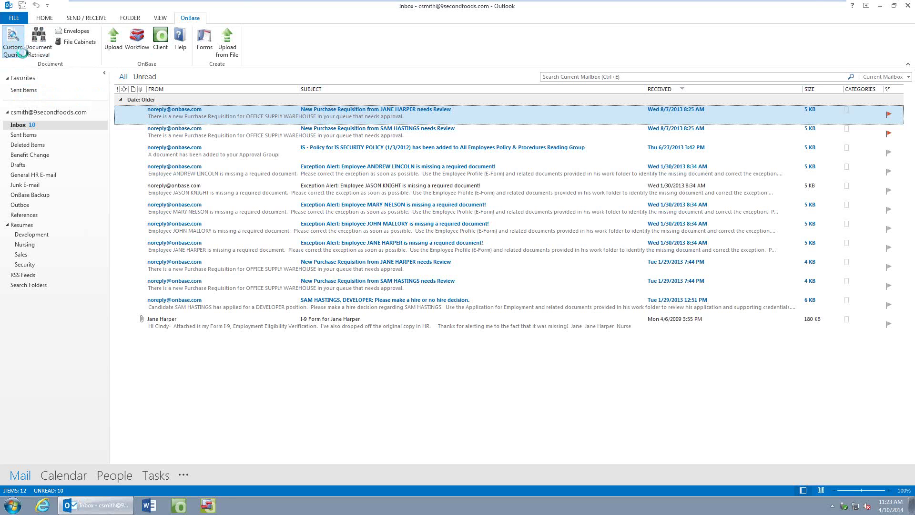
pyautogui.click(162, 138)
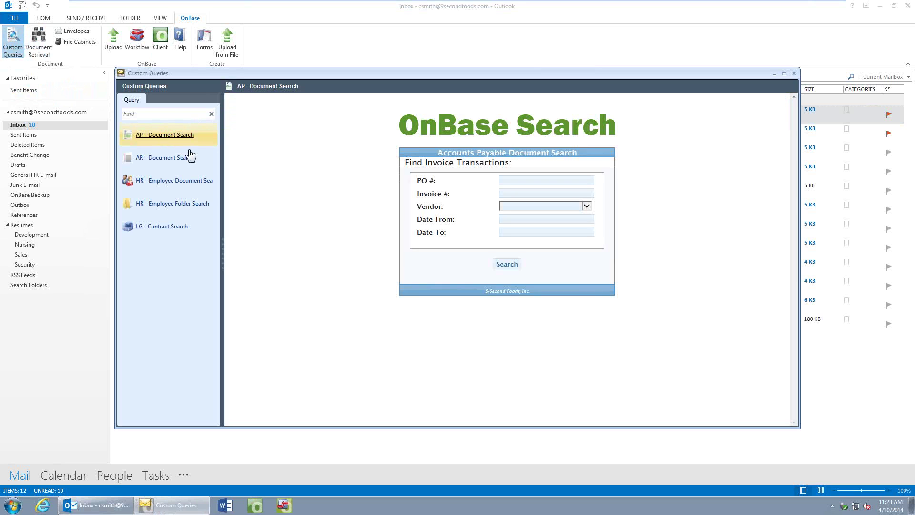
pyautogui.click(522, 182)
pyautogui.write('797')
pyautogui.press('Return')
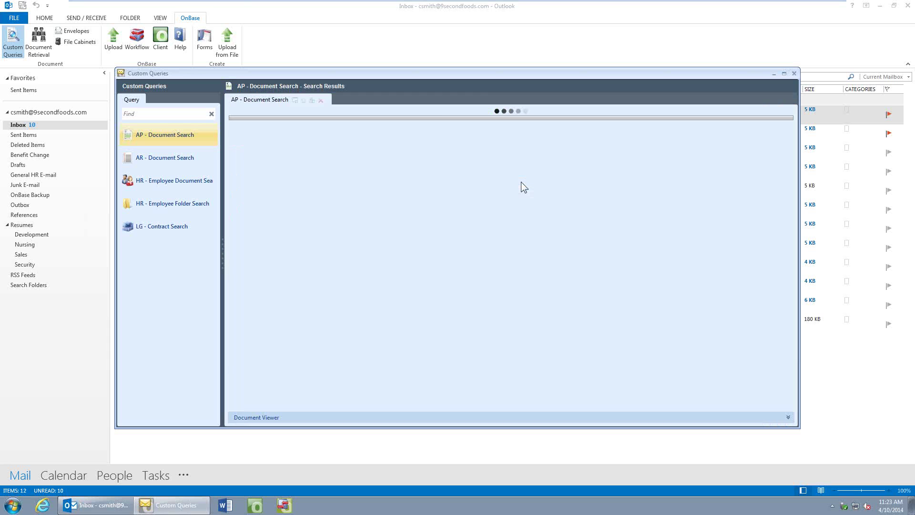
pyautogui.click(324, 170)
pyautogui.click(788, 417)
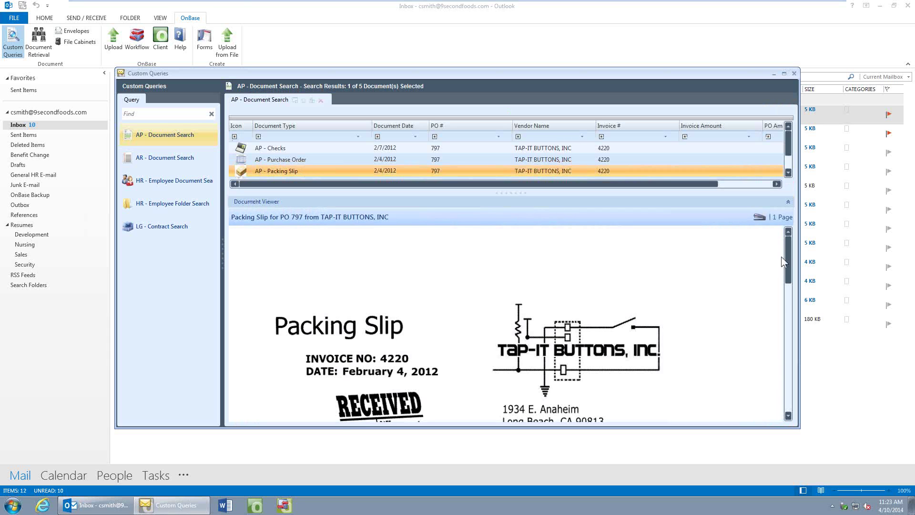
# - Examine the packing slip's document history for its mailing and re-index entries, and close the history and query windows
pyautogui.rightClick(374, 243)
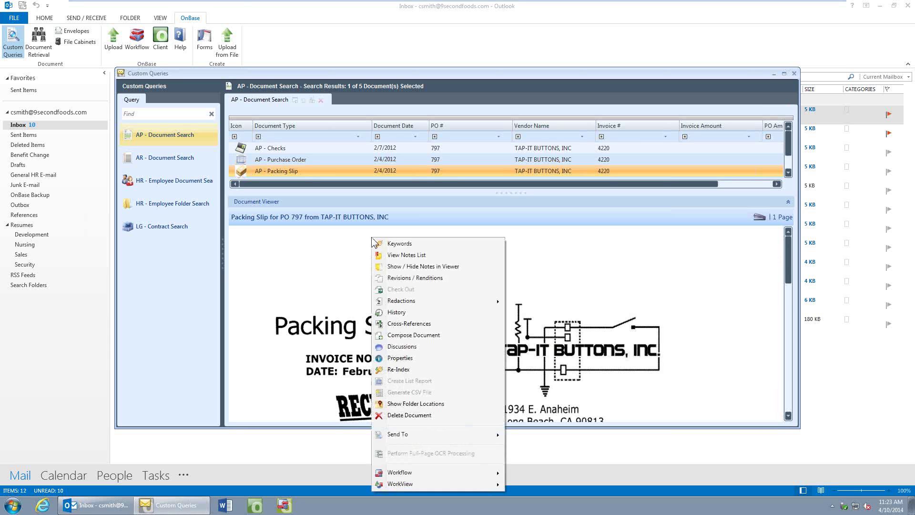
pyautogui.click(399, 313)
pyautogui.click(437, 211)
pyautogui.keyDown('ctrl'); pyautogui.click(396, 272); pyautogui.keyUp('ctrl')
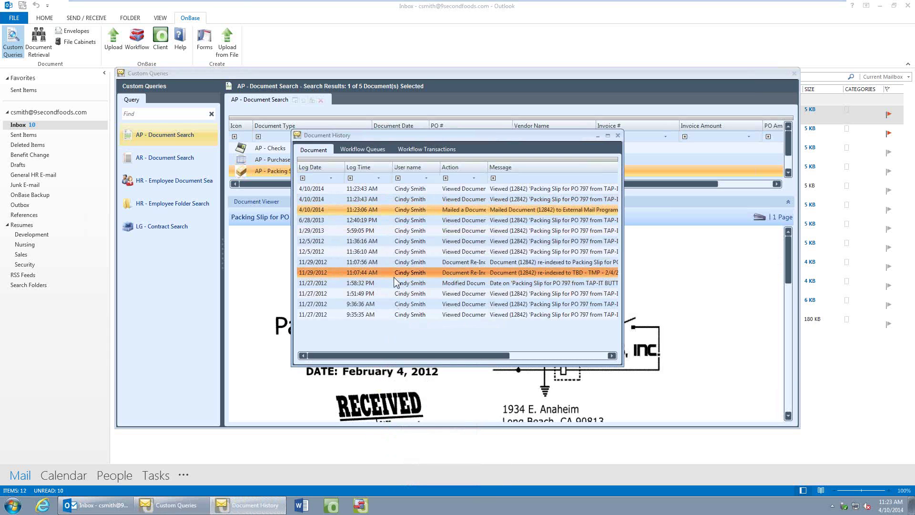
pyautogui.click(618, 135)
pyautogui.click(794, 74)
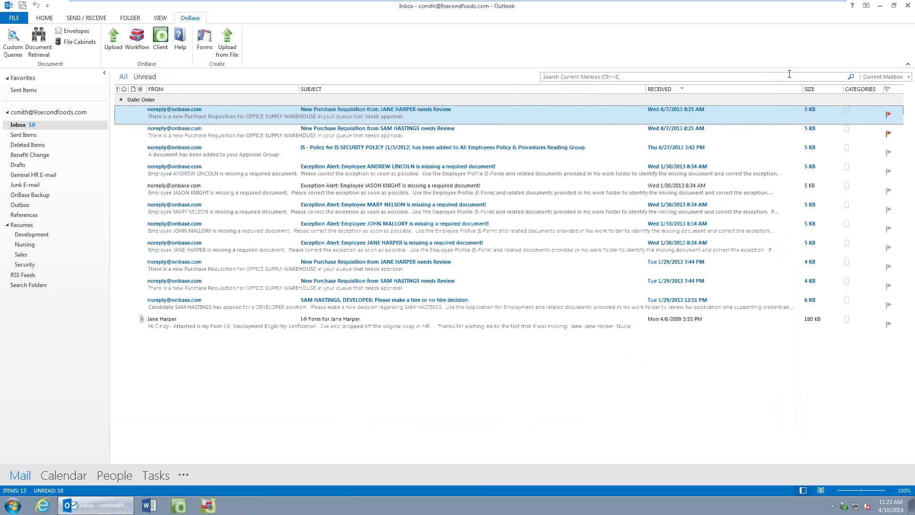
# - Open the File Cabinets, find the employee's folder in the HR - Employee File Cabinet, and display the I9 form from Employment Documents
pyautogui.click(76, 42)
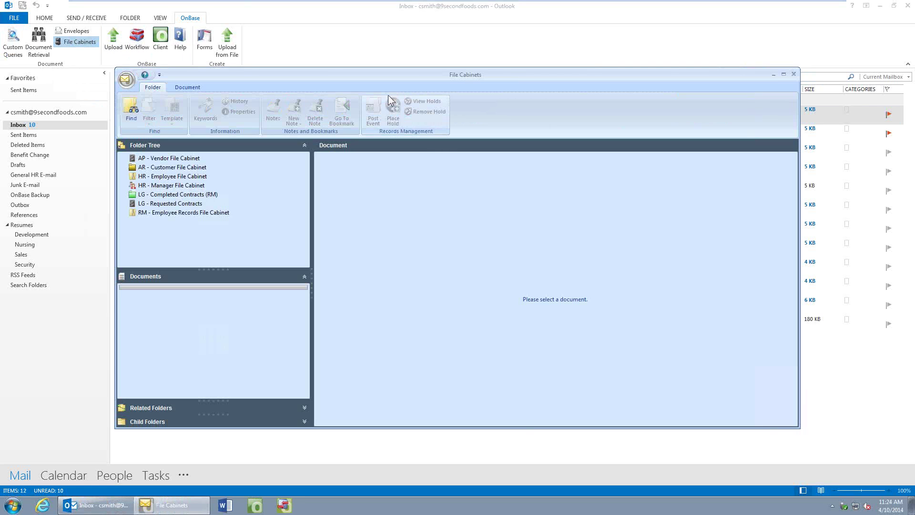
pyautogui.click(193, 177)
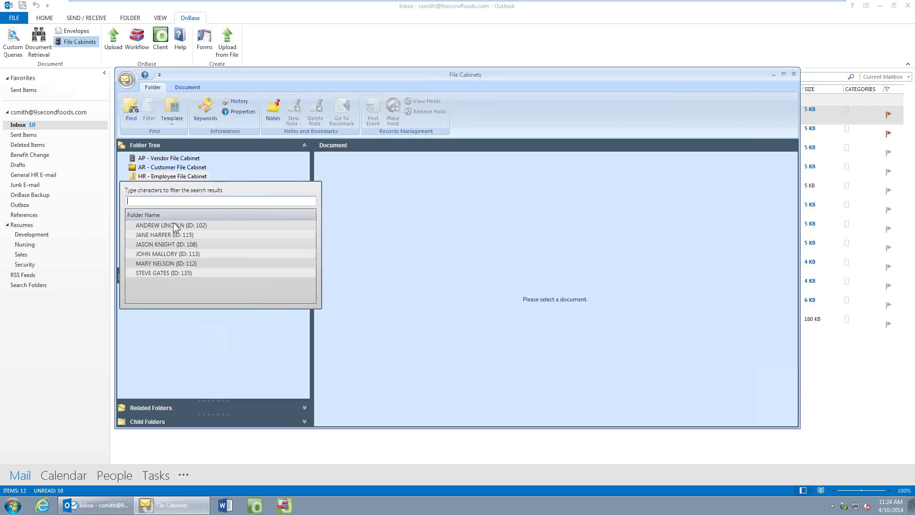
pyautogui.click(172, 235)
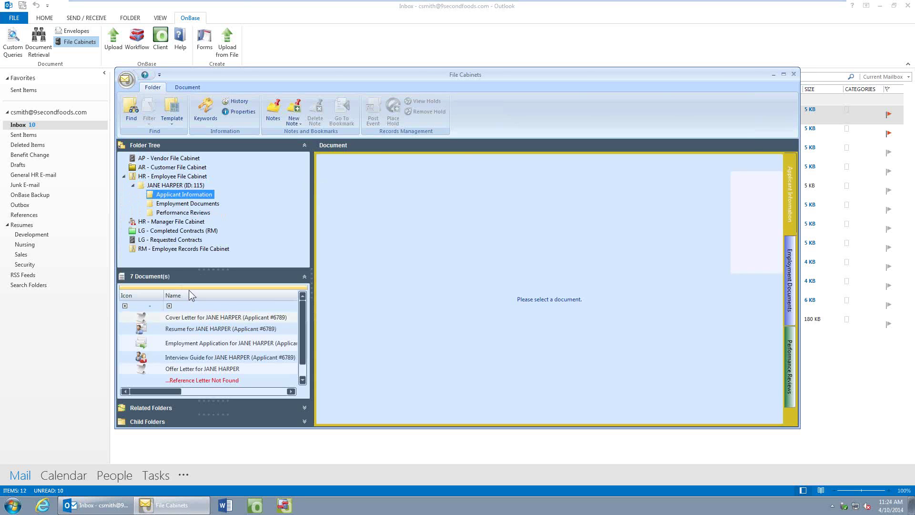
pyautogui.click(180, 204)
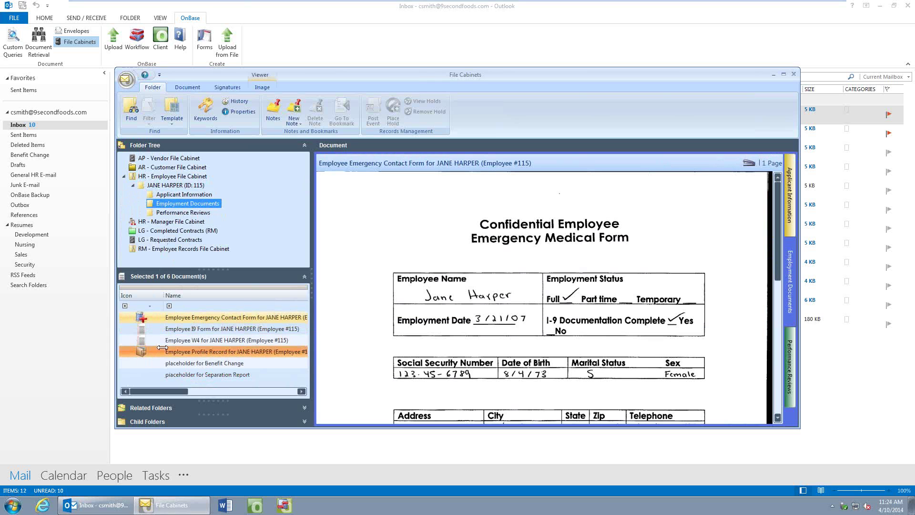
pyautogui.click(203, 330)
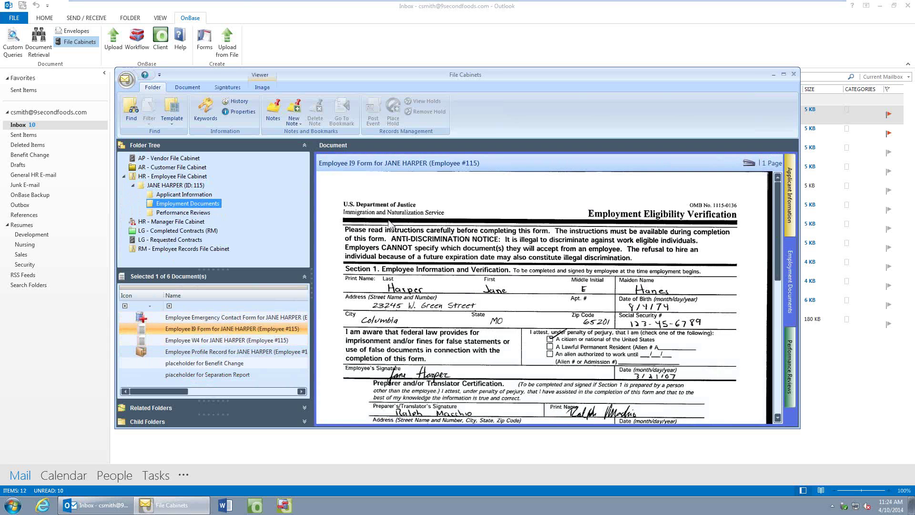
# - View the document history of the employee's I9 form, and close the history and File Cabinets windows
pyautogui.rightClick(389, 220)
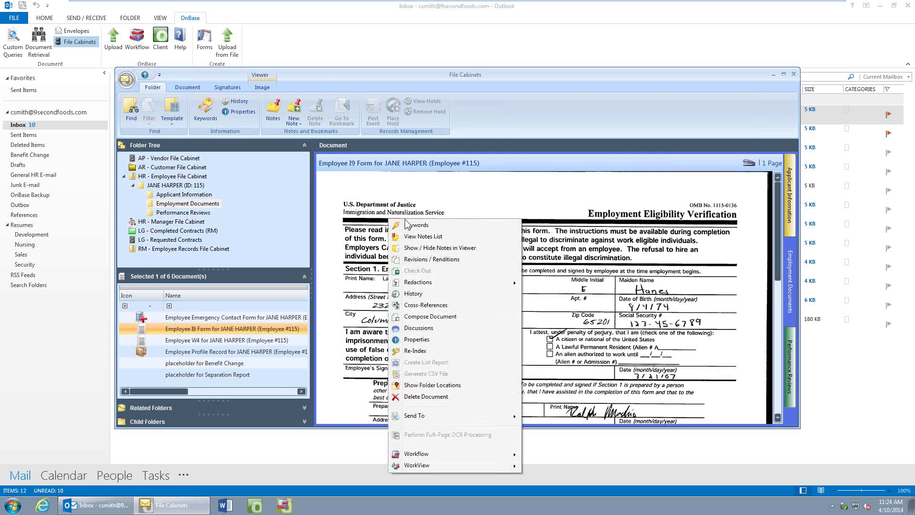
pyautogui.click(411, 293)
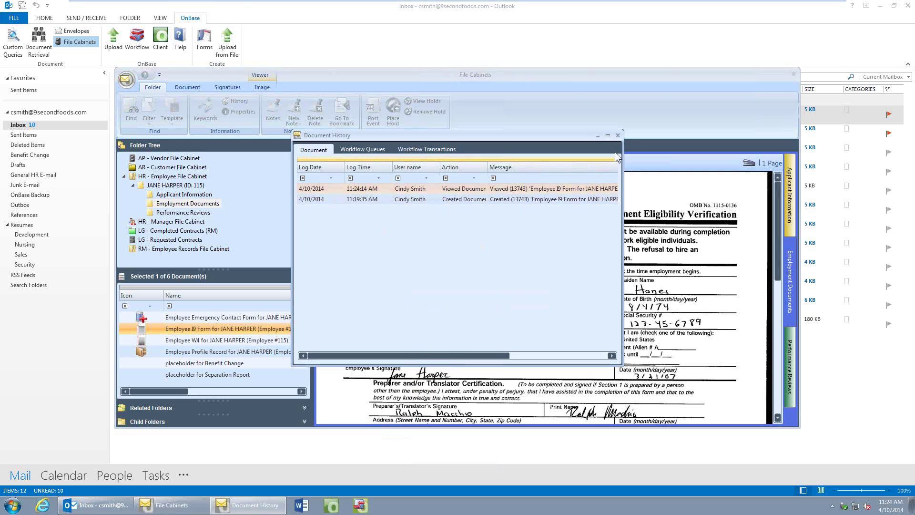
pyautogui.click(618, 135)
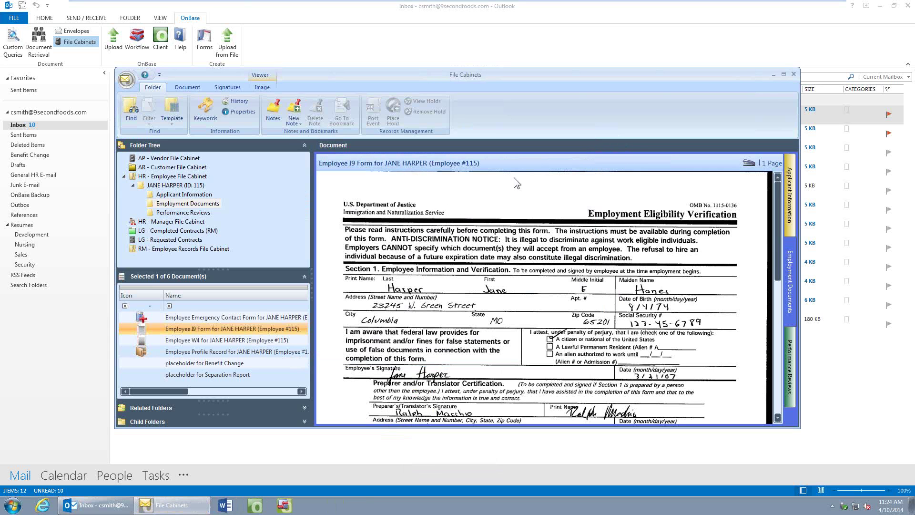
pyautogui.click(793, 73)
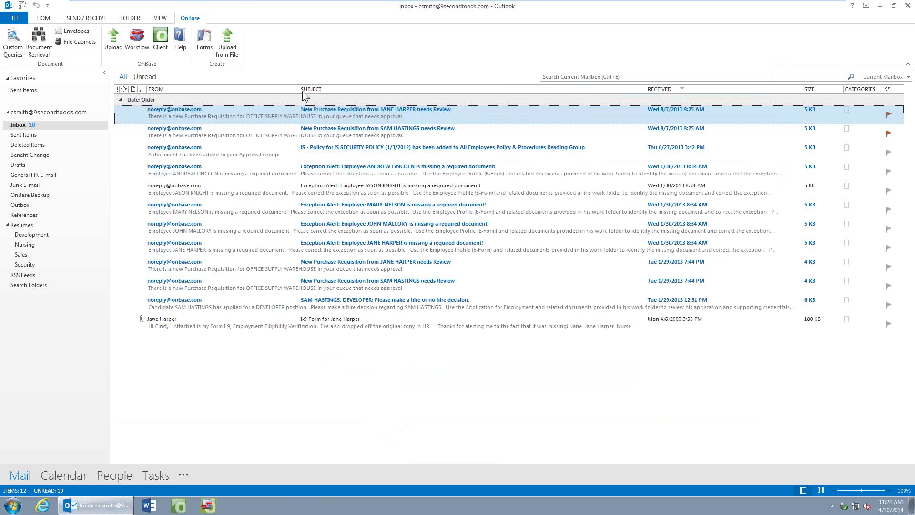
# - Open the workflow window, maximize it, and start the Index Invoice task on the Computers Are Us invoice in AP Clerk Review
pyautogui.click(139, 42)
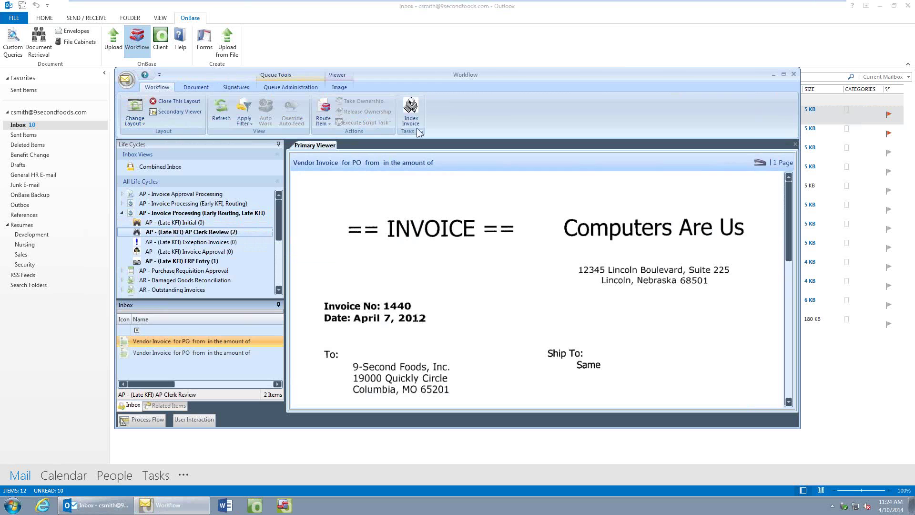
pyautogui.moveTo(455, 75); pyautogui.dragTo(336, 4)
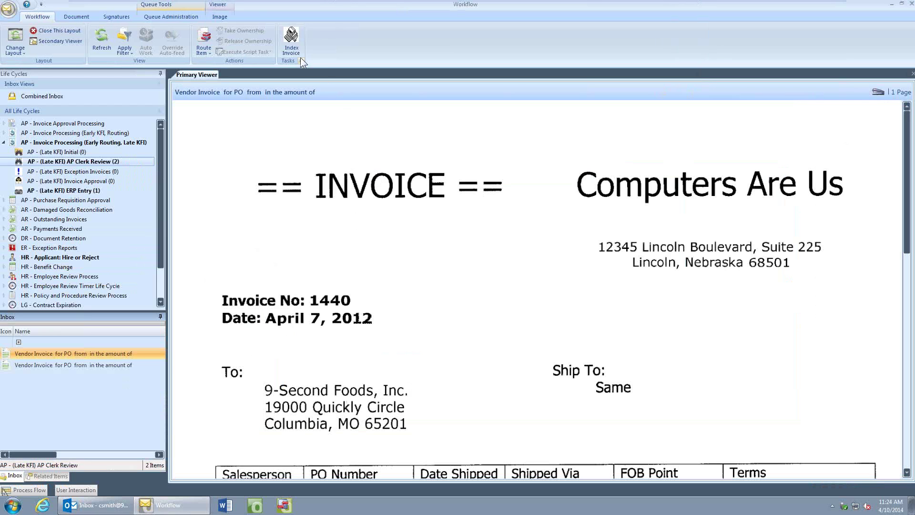
pyautogui.click(288, 50)
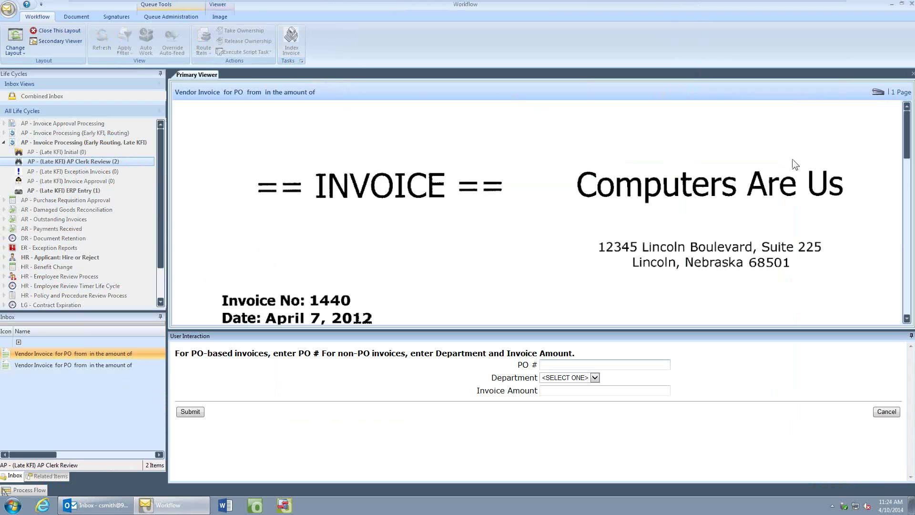
# - Index the invoice with department IT and an invoice amount of 959.00, submit it, and close the workflow window
pyautogui.moveTo(909, 143); pyautogui.dragTo(908, 213)
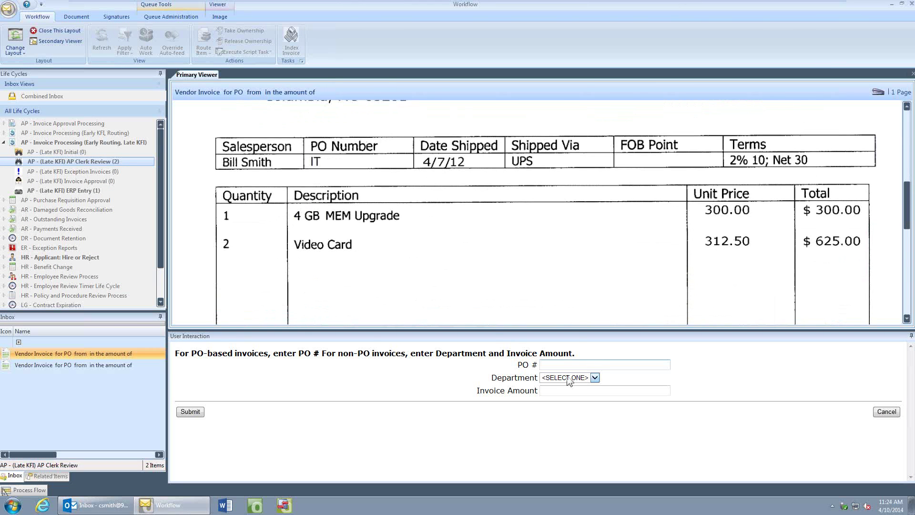
pyautogui.click(595, 378)
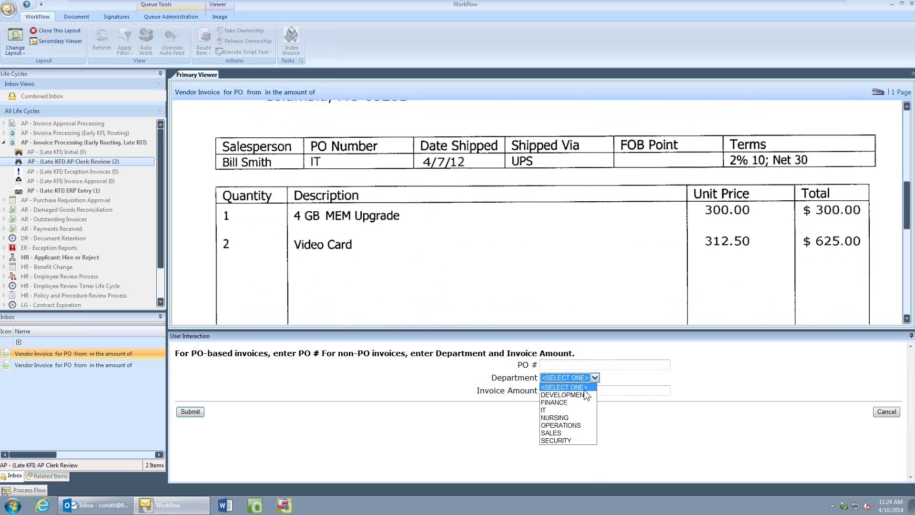
pyautogui.click(567, 413)
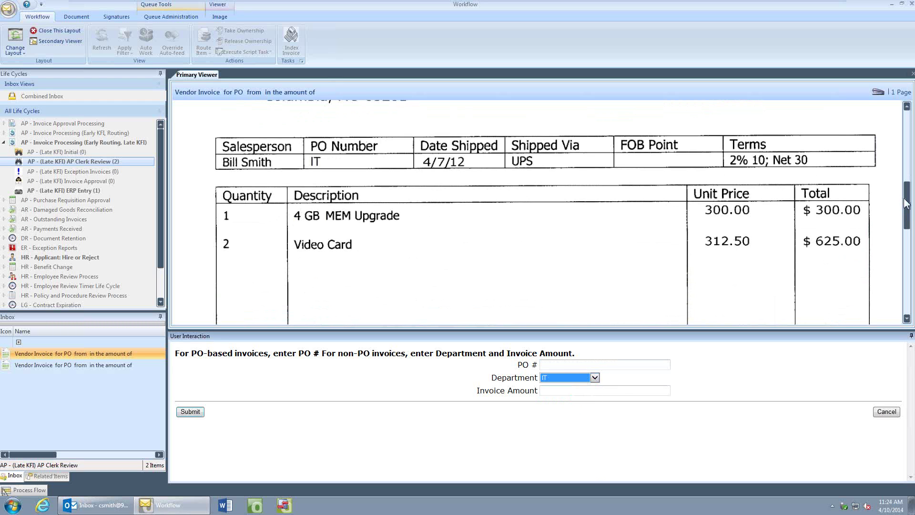
pyautogui.scroll(-5, 545, 212)
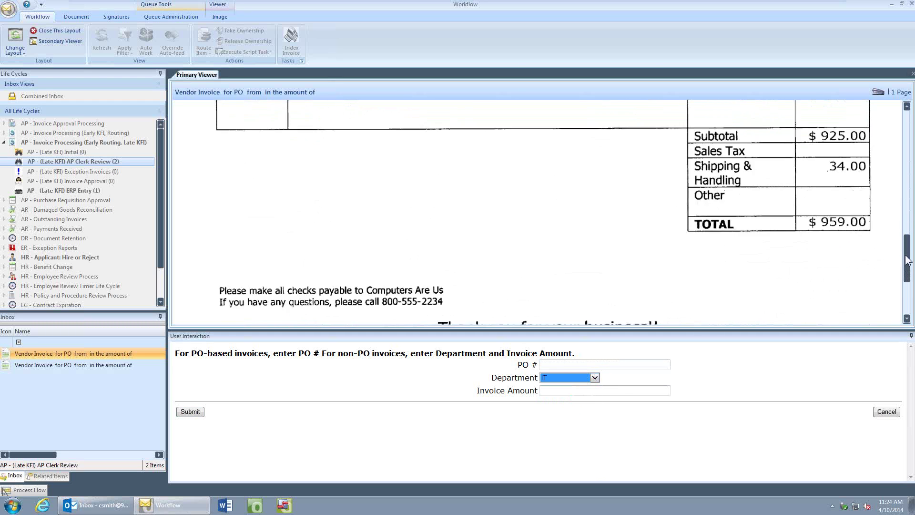
pyautogui.click(564, 392)
pyautogui.write('959.00')
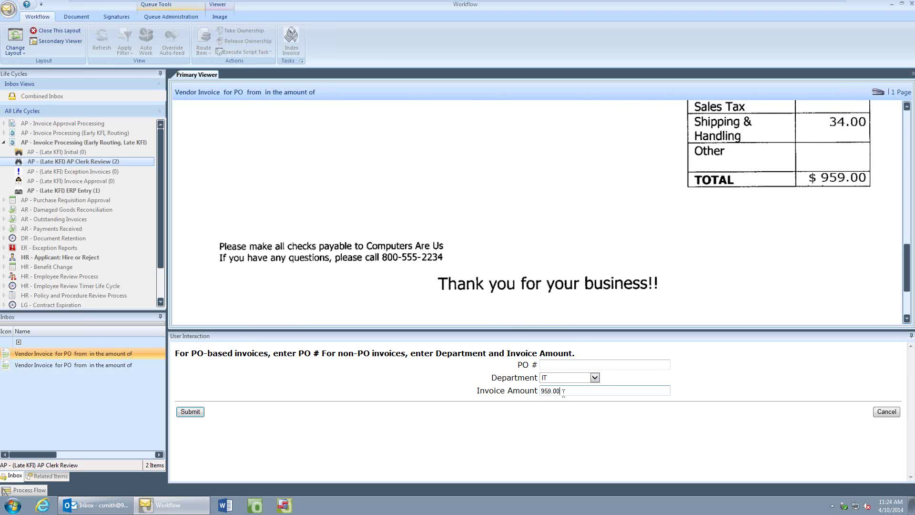
pyautogui.click(190, 412)
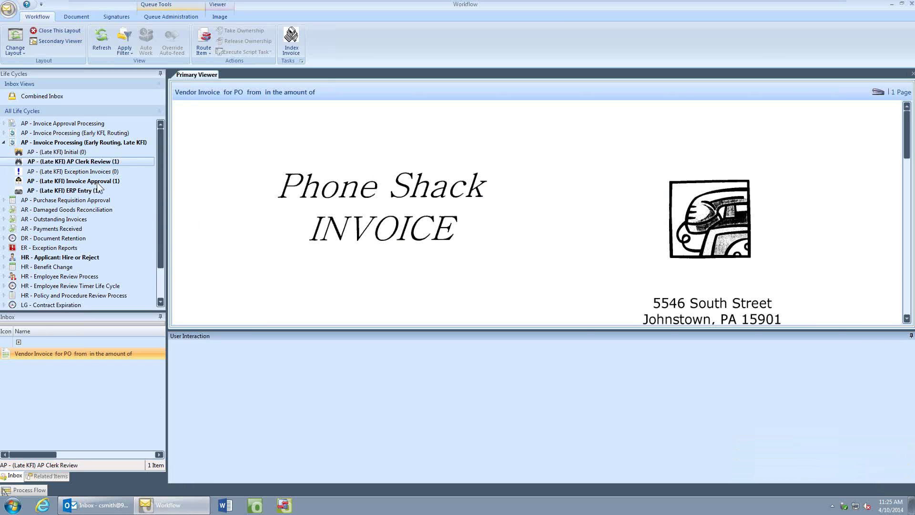
pyautogui.click(912, 3)
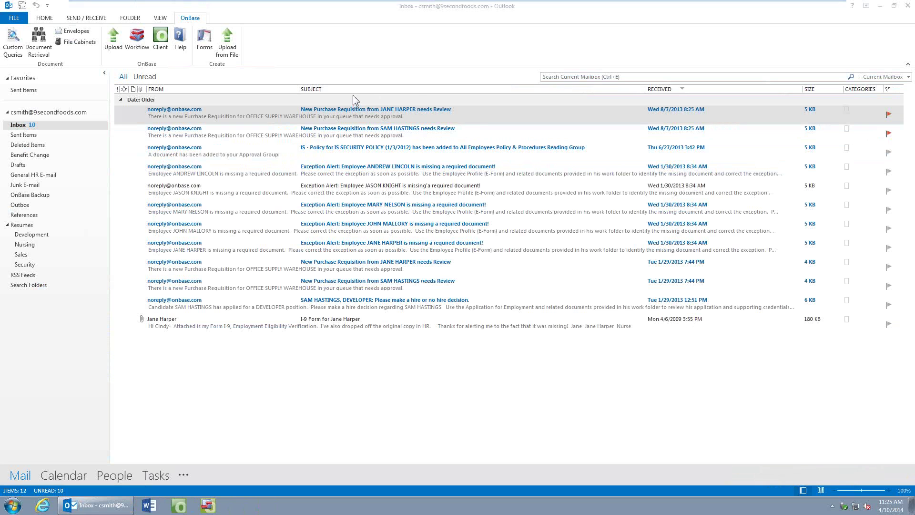
# - Create an HR - Benefit Change Request form and enter the employee's ID so the remaining employee information fills in
pyautogui.click(204, 48)
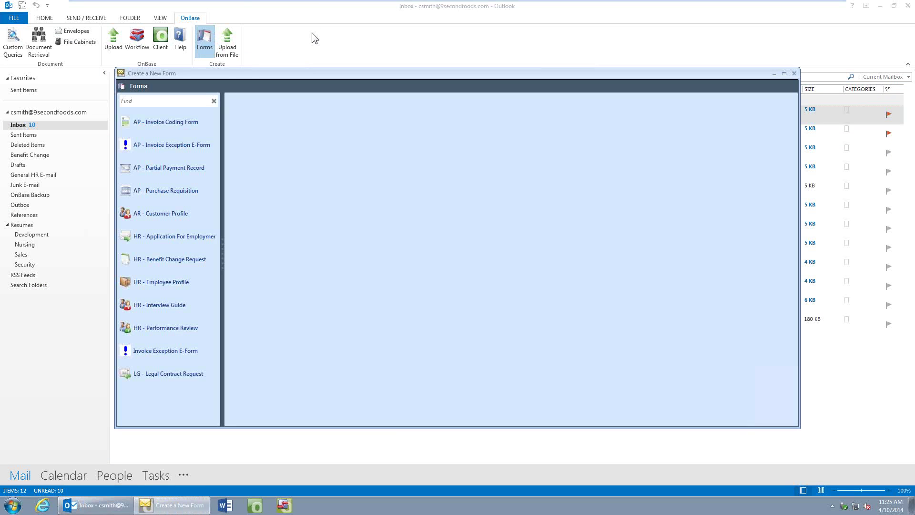
pyautogui.click(170, 260)
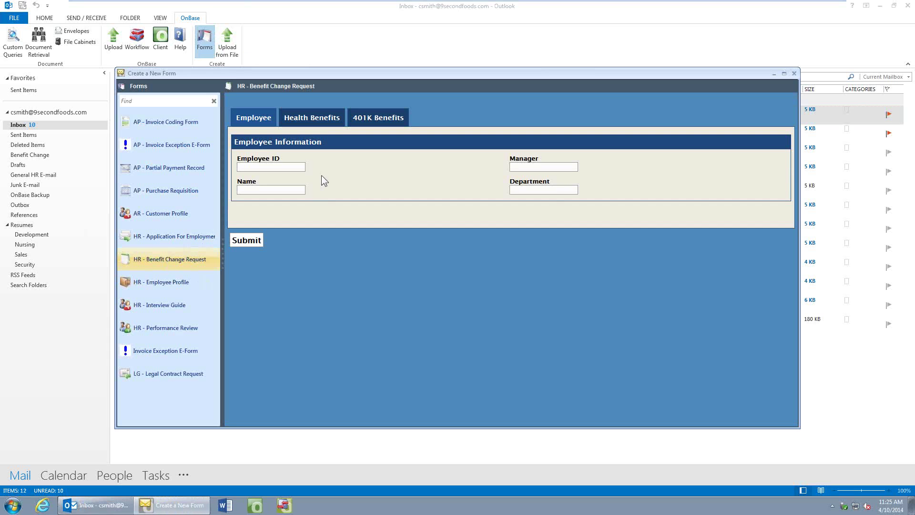
pyautogui.click(292, 166)
pyautogui.write('115')
pyautogui.press('Tab')
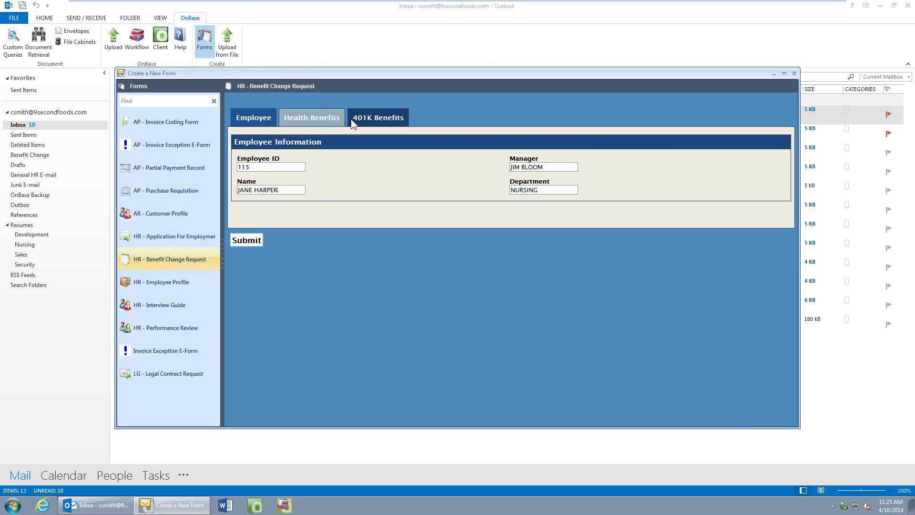
# - In the 401K changes, request to speak with an HR Specialist, set the contribution to 5%, and choose the 100% Stocks fund allocation
pyautogui.click(372, 118)
pyautogui.click(241, 159)
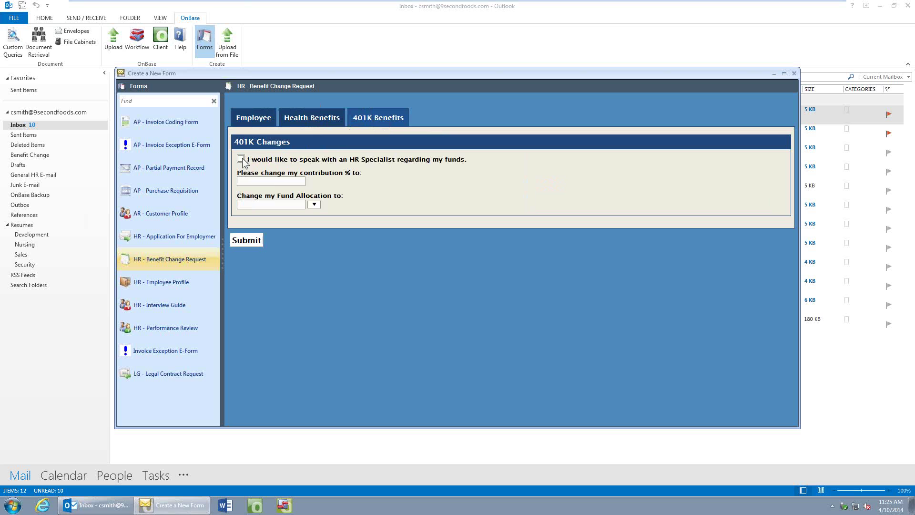
pyautogui.click(276, 181)
pyautogui.write('50')
pyautogui.click(314, 204)
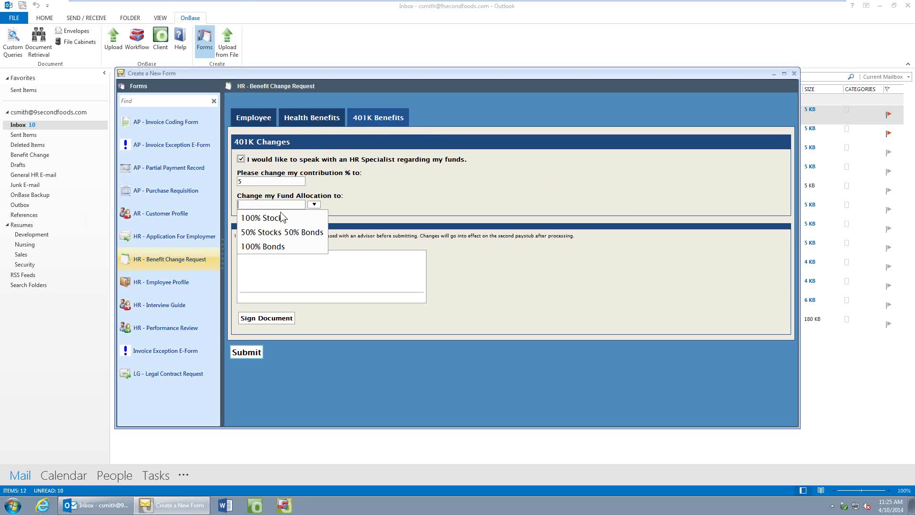
pyautogui.click(267, 219)
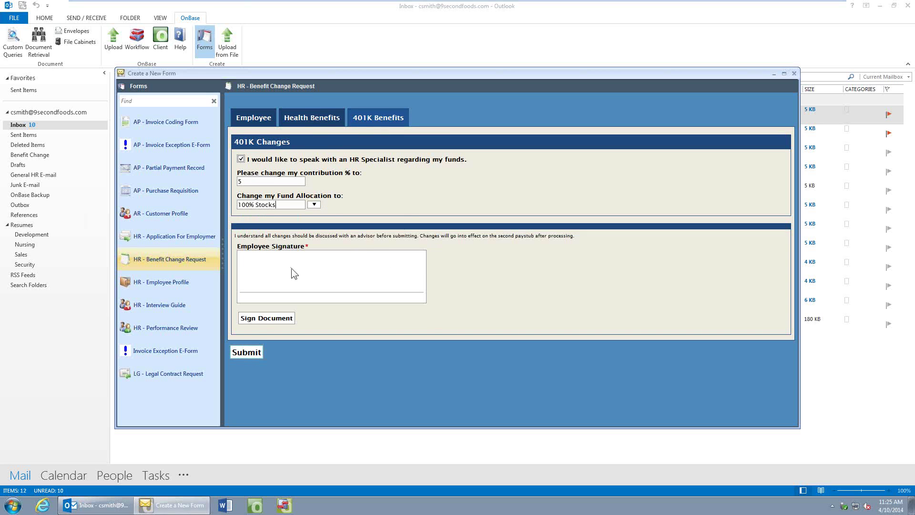
# - Sign the benefit change form with a freehand employee signature and submit it, declining another form and closing the form window
pyautogui.click(260, 319)
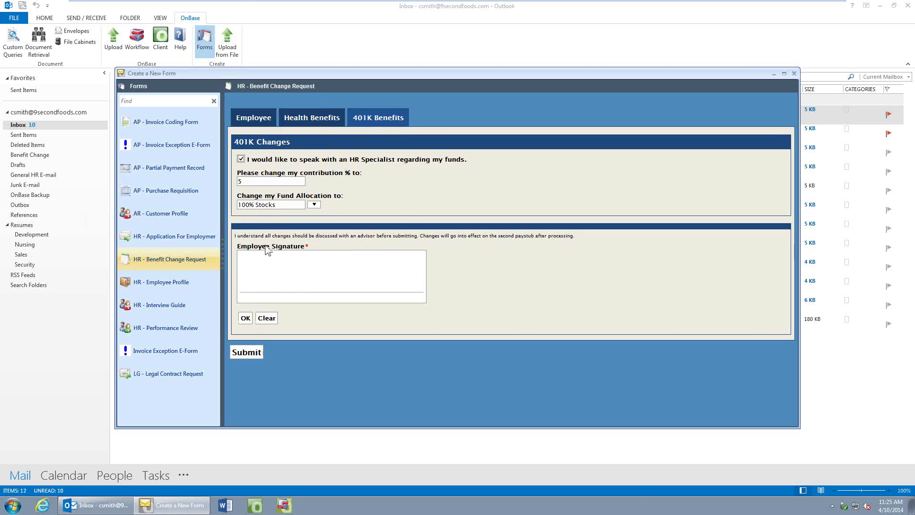
pyautogui.moveTo(272, 280)
pyautogui.mouseDown()
pyautogui.moveTo(363, 287)
pyautogui.moveTo(389, 277)
pyautogui.moveTo(372, 283)
pyautogui.mouseUp()
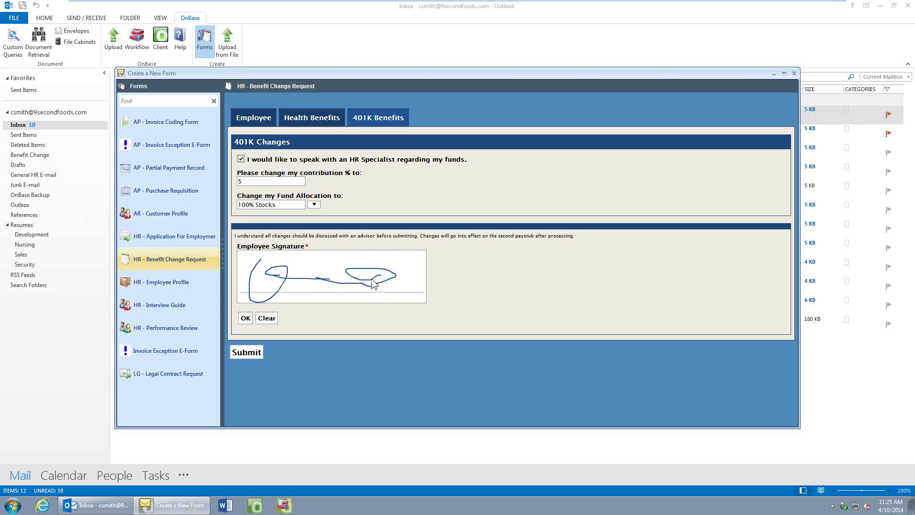
pyautogui.click(245, 318)
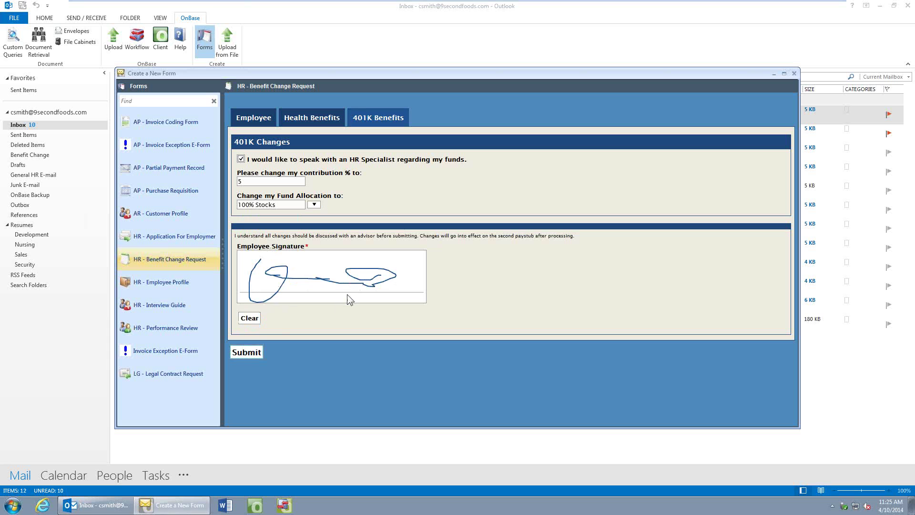
pyautogui.click(246, 352)
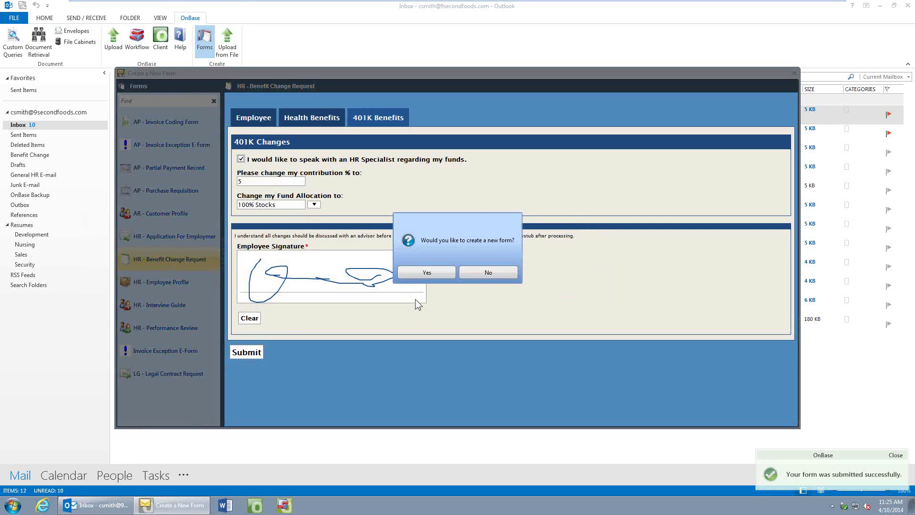
pyautogui.click(489, 275)
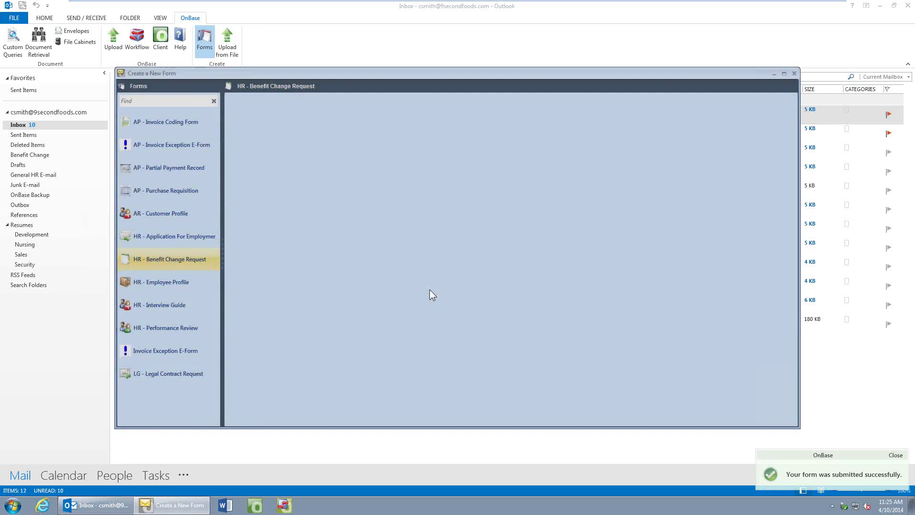
pyautogui.click(794, 74)
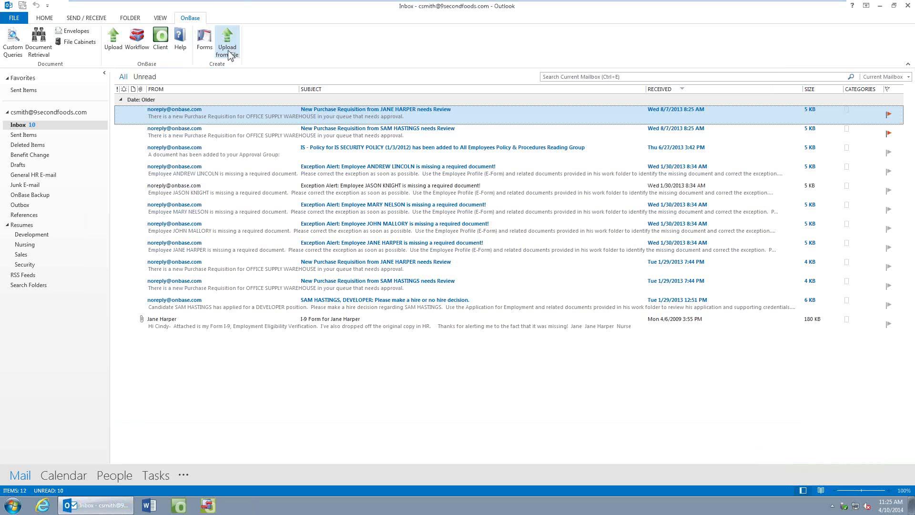
# - Open the upload-from-file window and browse the local C: drive for a document to import, without selecting one
pyautogui.click(230, 54)
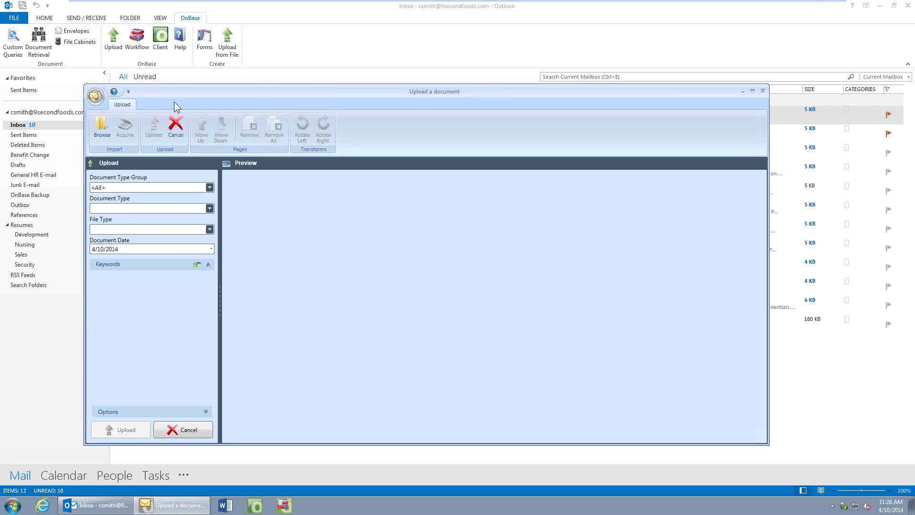
pyautogui.click(102, 125)
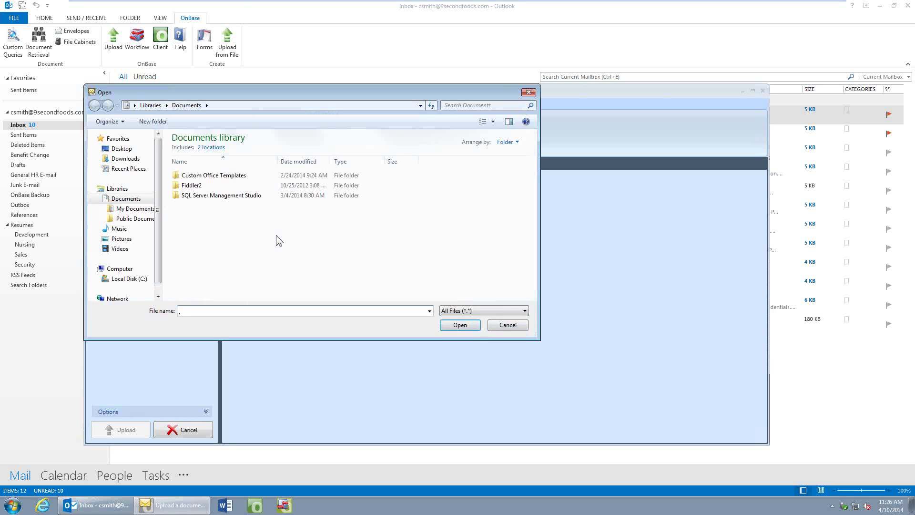
pyautogui.click(125, 280)
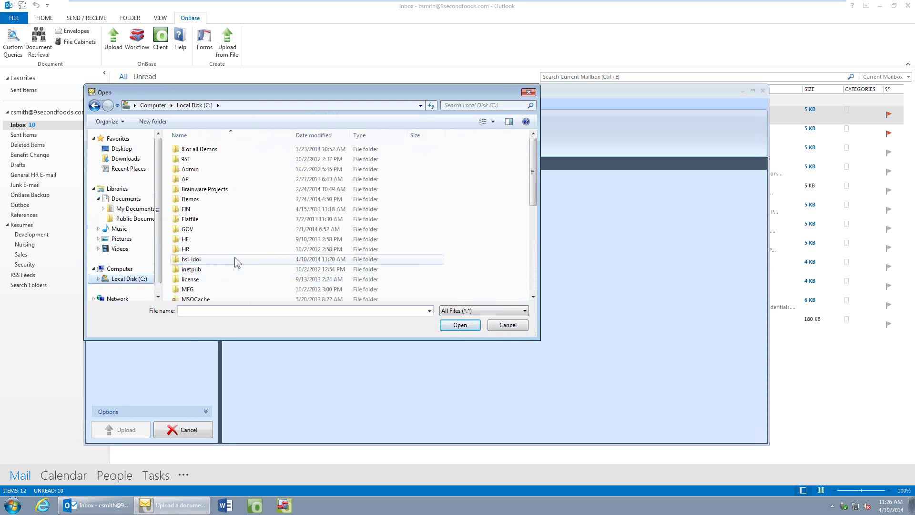
pyautogui.click(519, 326)
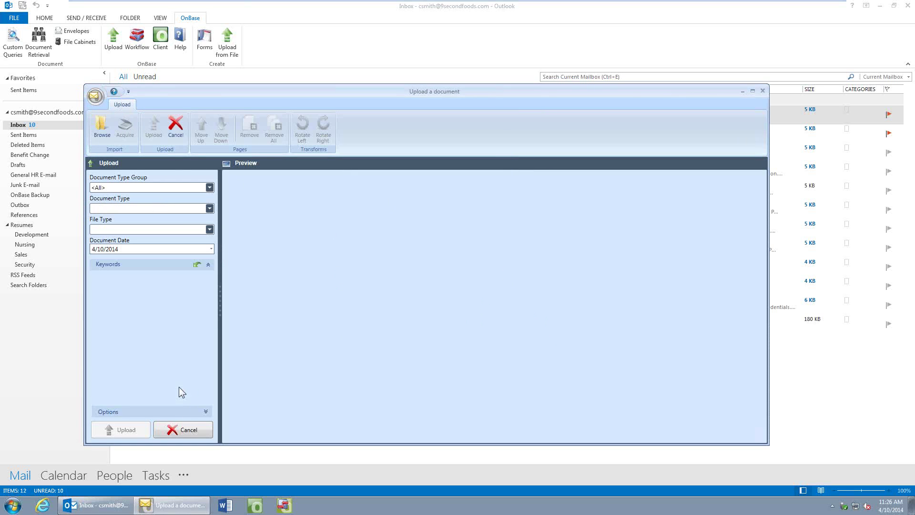
# - Close the document upload window without importing anything and minimize the Outlook demo session to return to the PowerPoint presentation
pyautogui.click(763, 90)
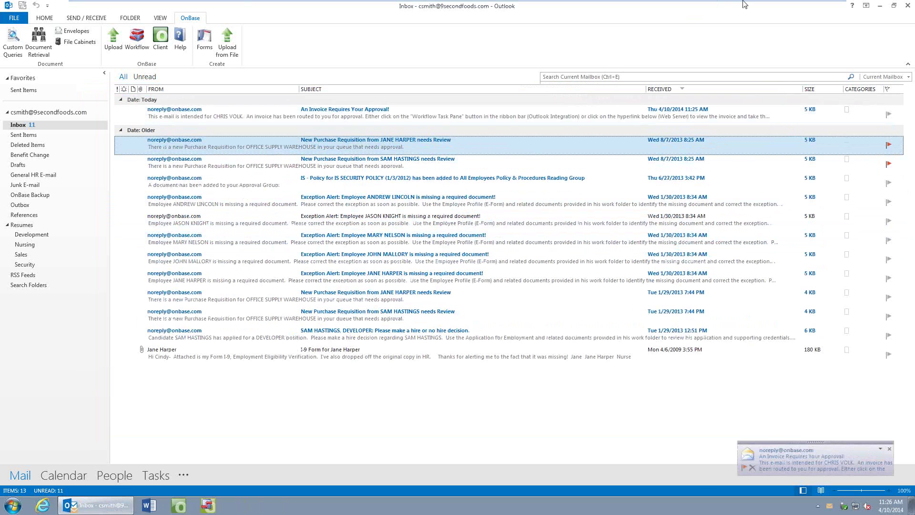
pyautogui.click(810, 8)
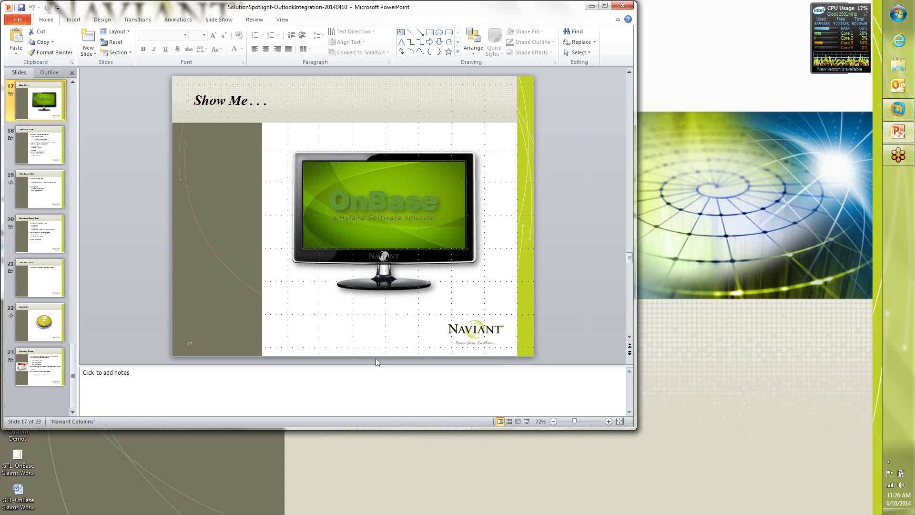
# - Start the slide show from the "Show Me" slide and advance through the e-mail import points on the "What Does It Do?" slide
pyautogui.click(528, 422)
pyautogui.press('Right')
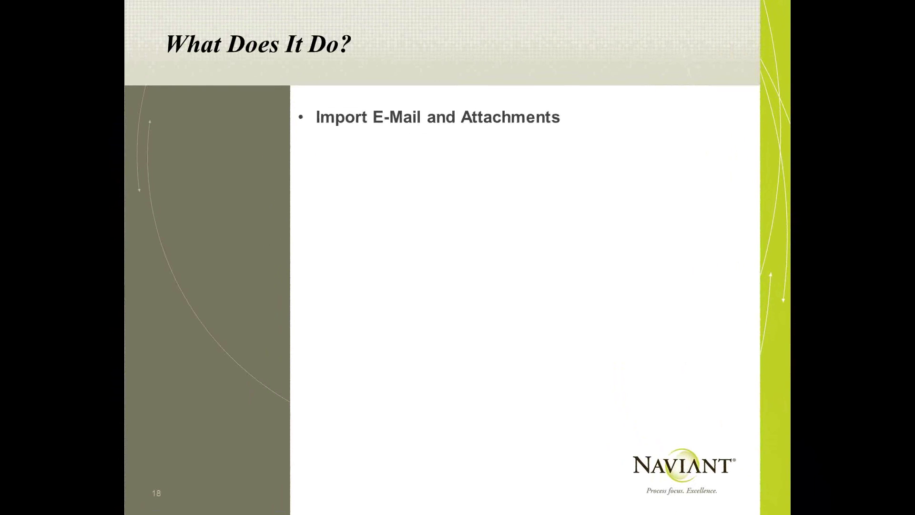
pyautogui.press('Right')
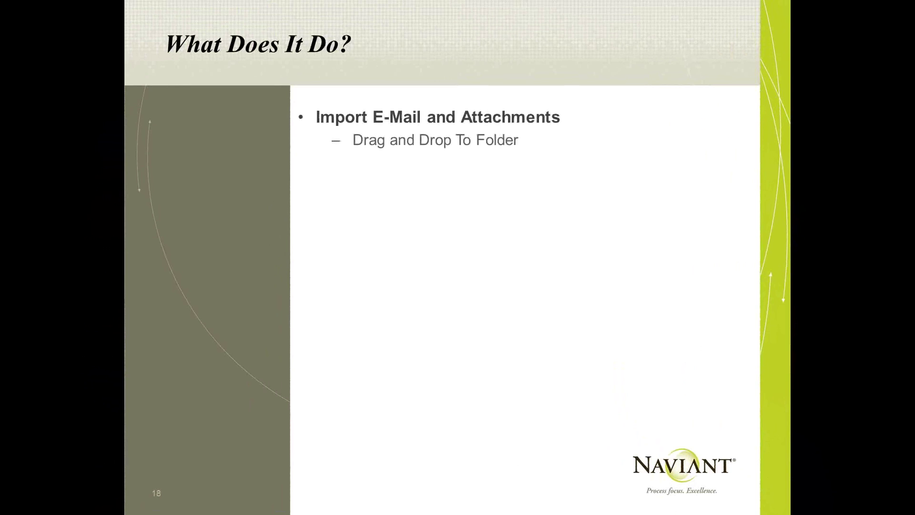
pyautogui.press('Right')
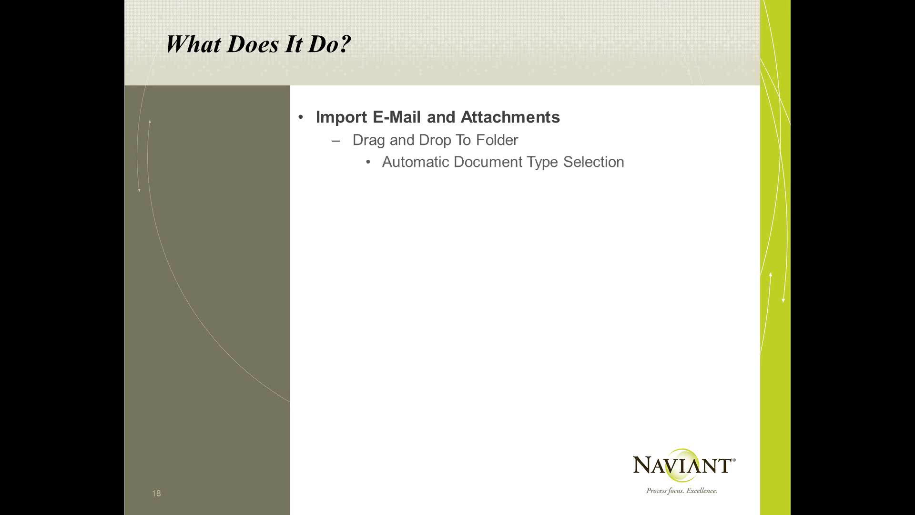
pyautogui.press('Right')
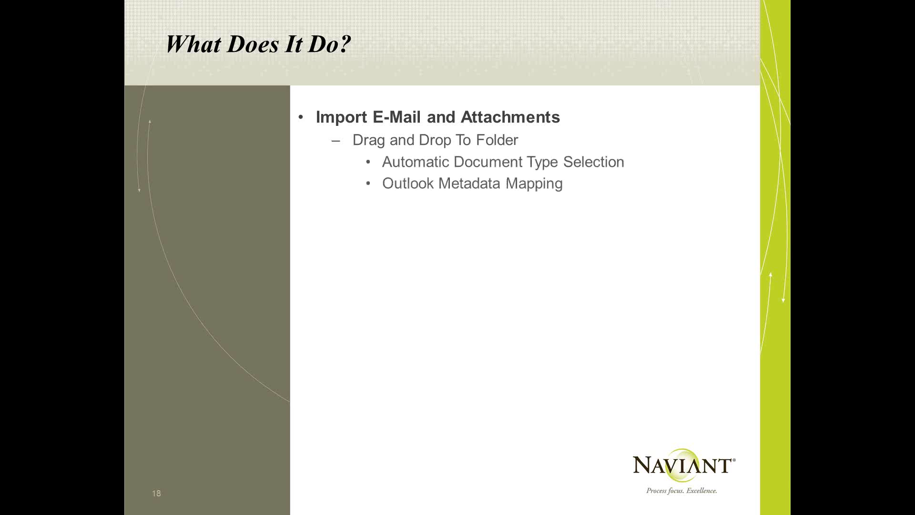